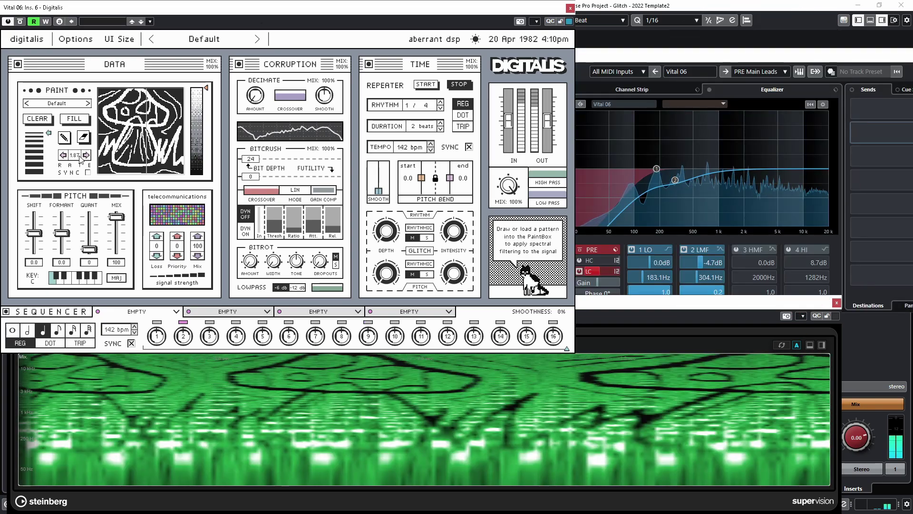
- Lower the PaintBox rate to 1.41 and reset it to its default of 1.00
{"action": "left_click_drag", "start_coordinate": [77, 157], "coordinate": [78, 164]}
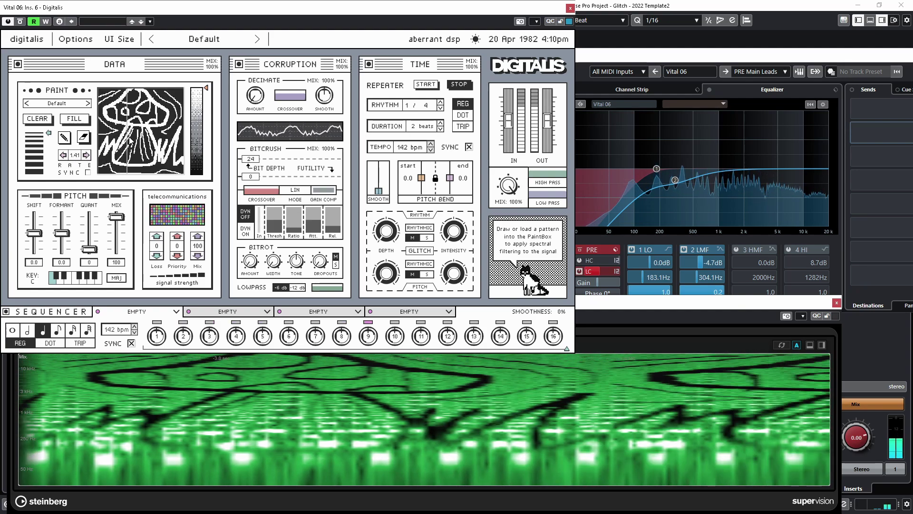
{"action": "double_click", "coordinate": [74, 157]}
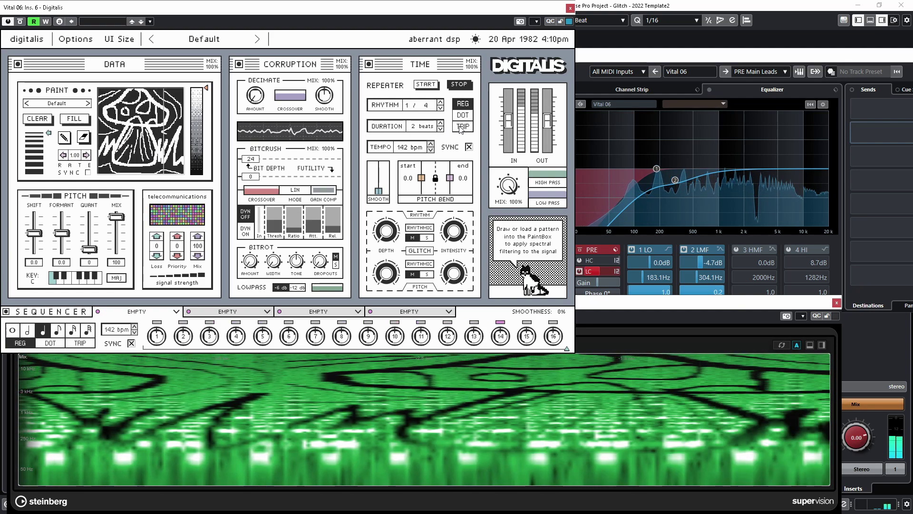
- Move the channel settings window so its fader section is reachable and turn off solo on the Vital 06 track
{"action": "left_click_drag", "start_coordinate": [610, 57], "coordinate": [488, 21]}
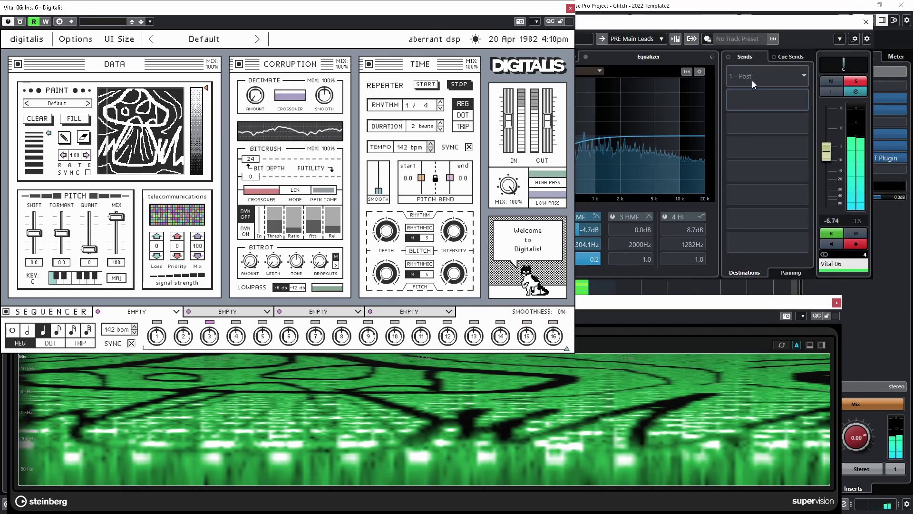
{"action": "left_click", "coordinate": [856, 82]}
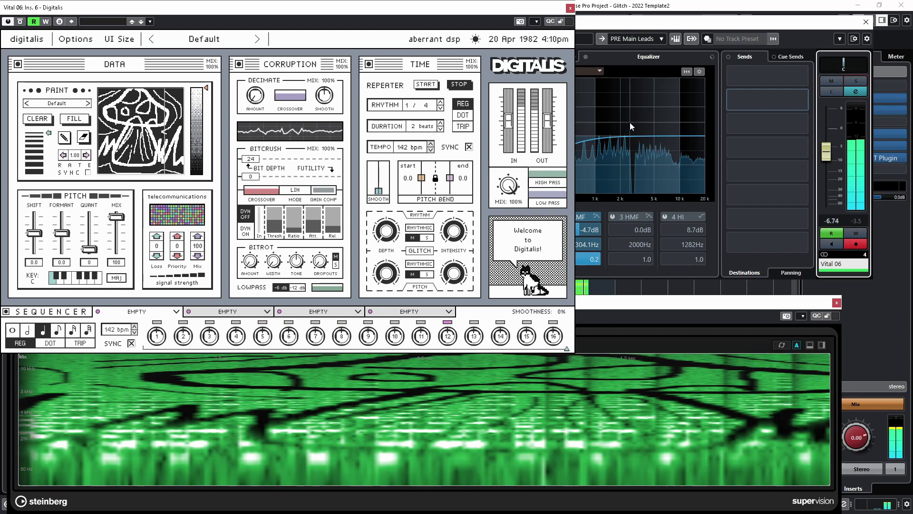
{"action": "key", "text": "alt+Tab"}
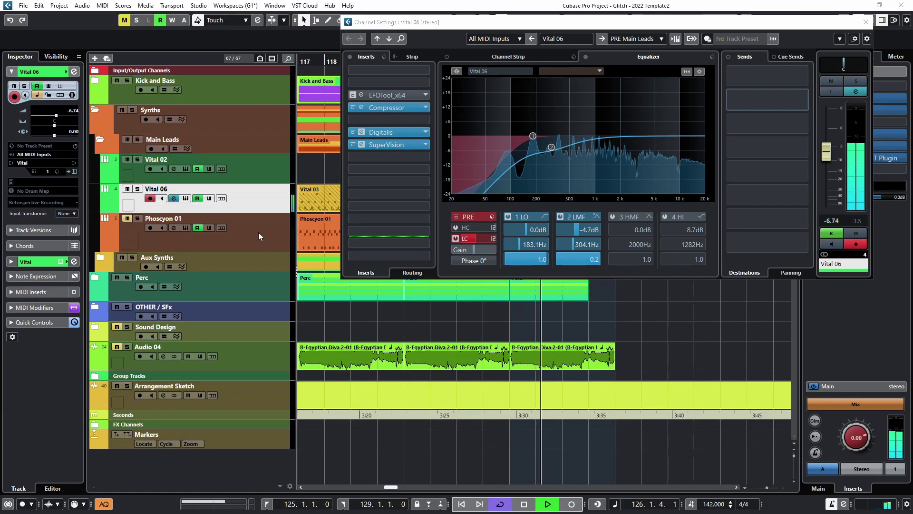
{"action": "key", "text": "alt+Tab"}
{"action": "left_click", "coordinate": [354, 314]}
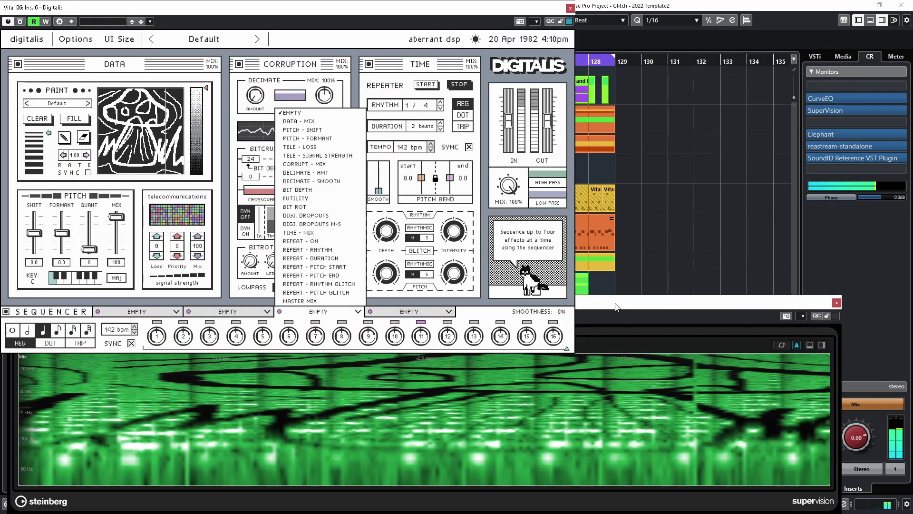
{"action": "left_click", "coordinate": [372, 18]}
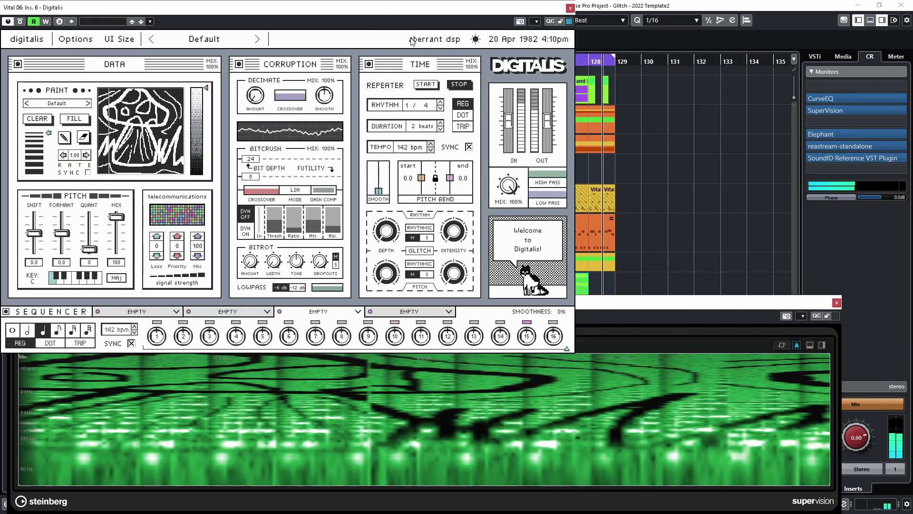
- Close the Digitalis plugin window and reopen it from the inserts in the Vital 06 channel settings
{"action": "left_click", "coordinate": [569, 8]}
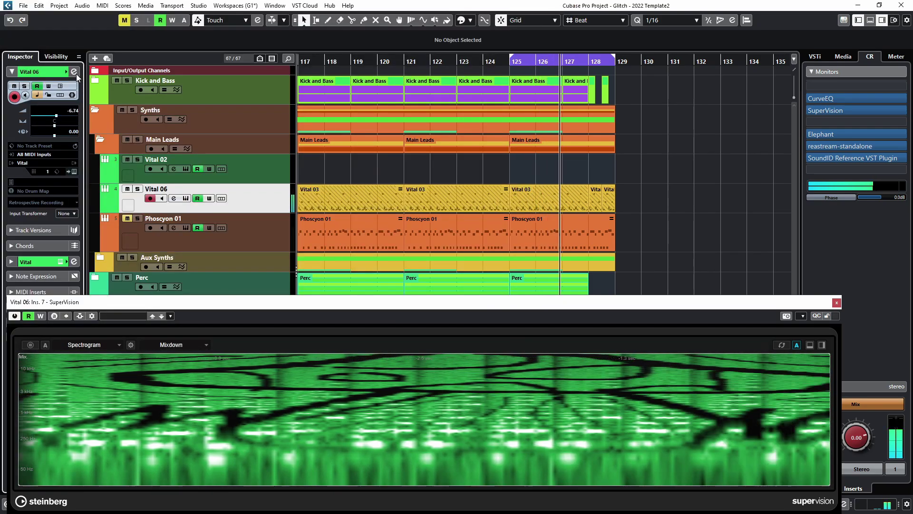
{"action": "left_click", "coordinate": [75, 72]}
{"action": "left_click", "coordinate": [361, 135]}
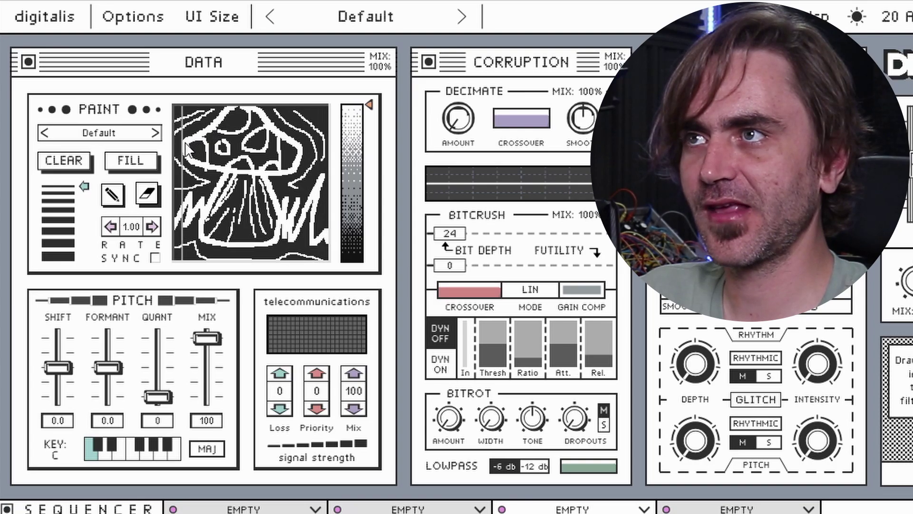
- Clear the mushroom drawing from the PaintBox canvas and stop playback
{"action": "left_click", "coordinate": [66, 165]}
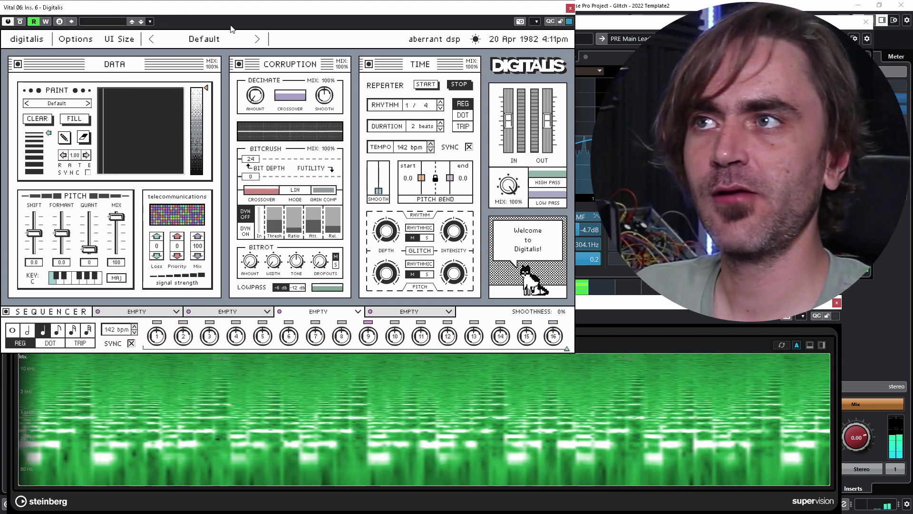
{"action": "key", "text": "space"}
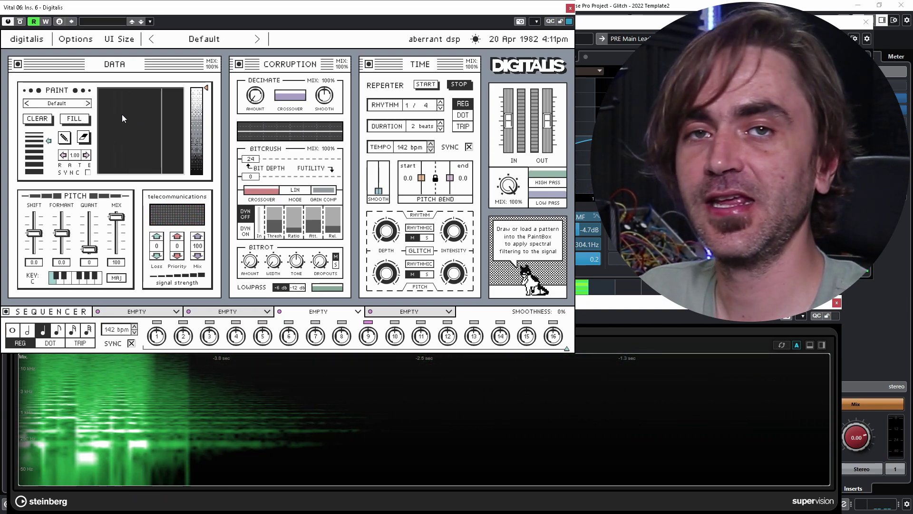
- Browse the PaintBox preset patterns in the Images and Rhythmic categories without loading one
{"action": "left_click", "coordinate": [57, 103]}
{"action": "mouse_move", "coordinate": [53, 178]}
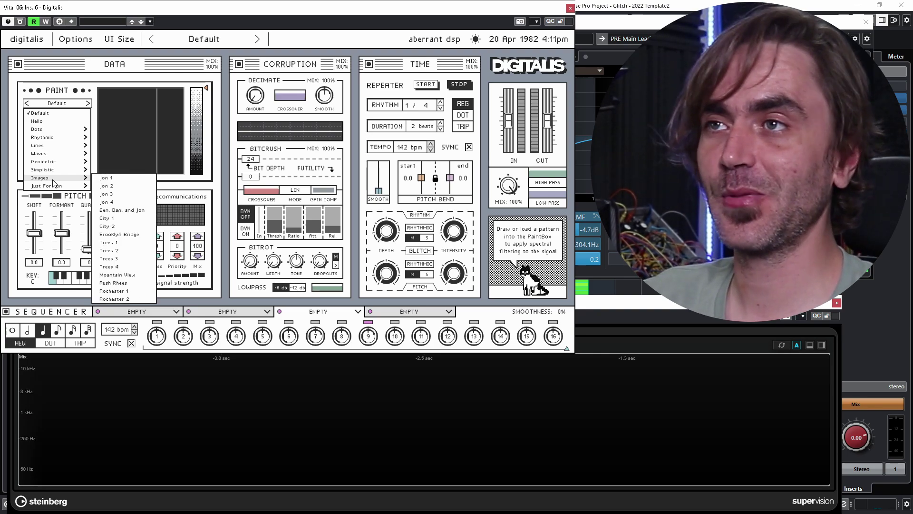
{"action": "mouse_move", "coordinate": [52, 138]}
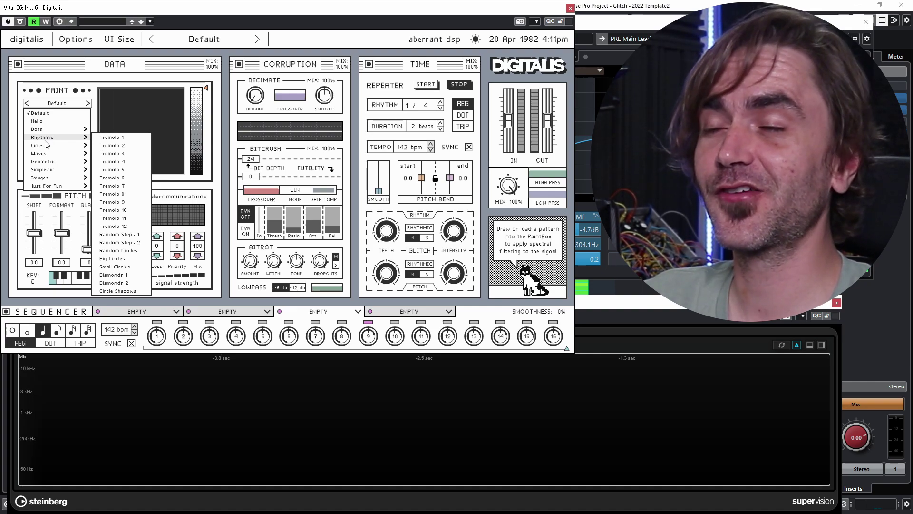
{"action": "left_click", "coordinate": [59, 104]}
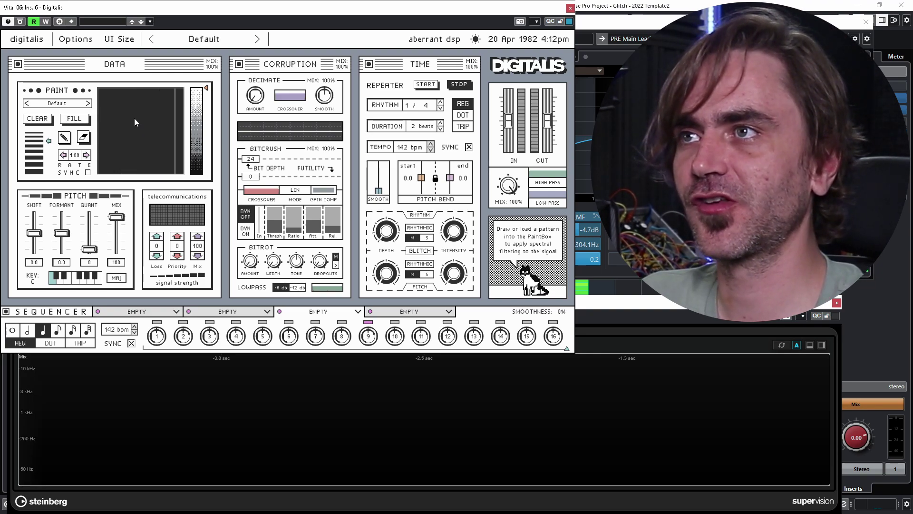
- Choose a thicker PaintBox brush and paint a smiley face on the empty canvas
{"action": "left_click_drag", "start_coordinate": [134, 118], "coordinate": [134, 138]}
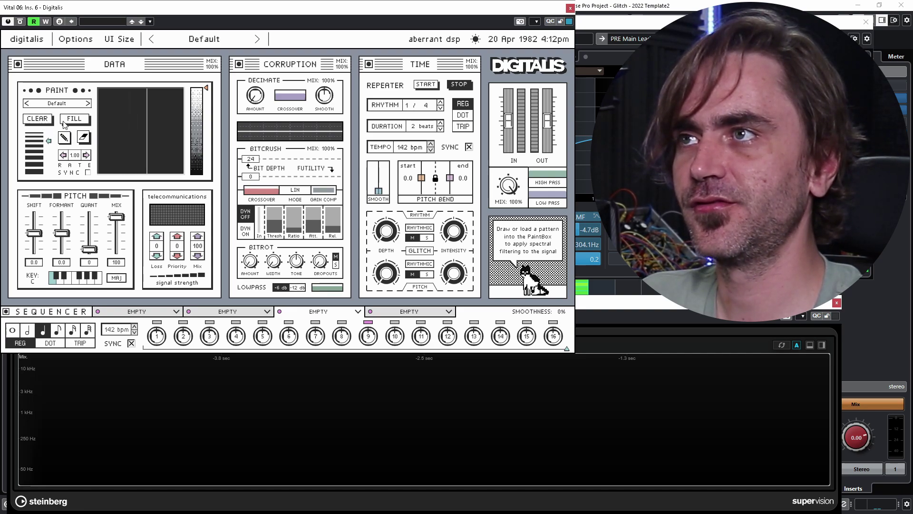
{"action": "left_click", "coordinate": [33, 160]}
{"action": "left_click", "coordinate": [39, 165]}
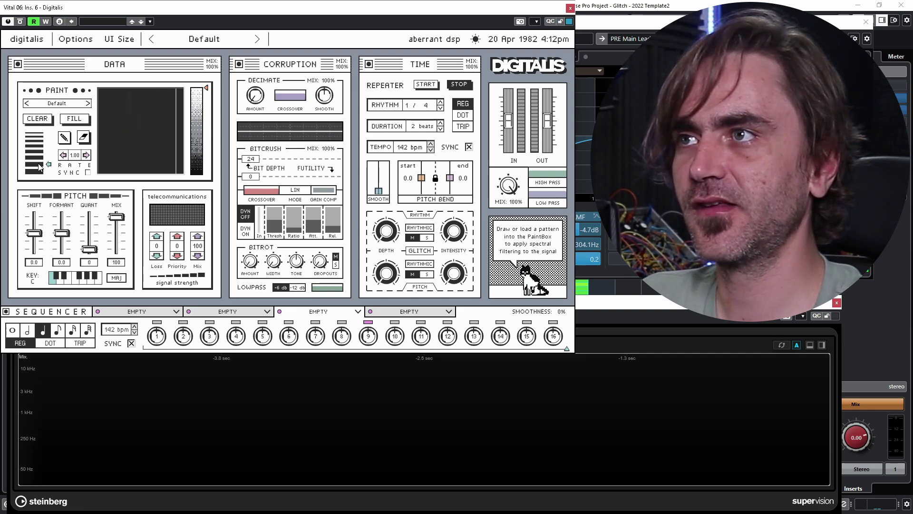
{"action": "left_click_drag", "start_coordinate": [136, 116], "coordinate": [136, 92]}
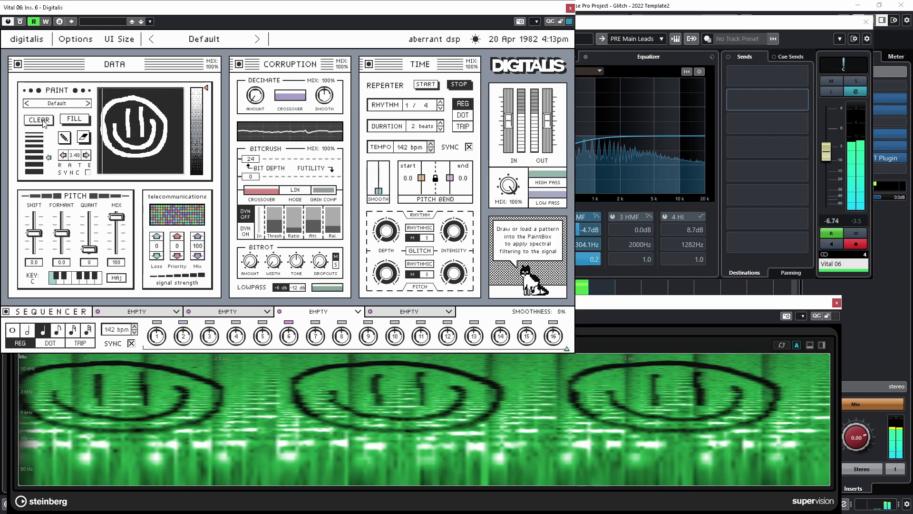
- Clear the PaintBox and paint a tilted smiley face with lettering beside it
{"action": "left_click", "coordinate": [40, 120]}
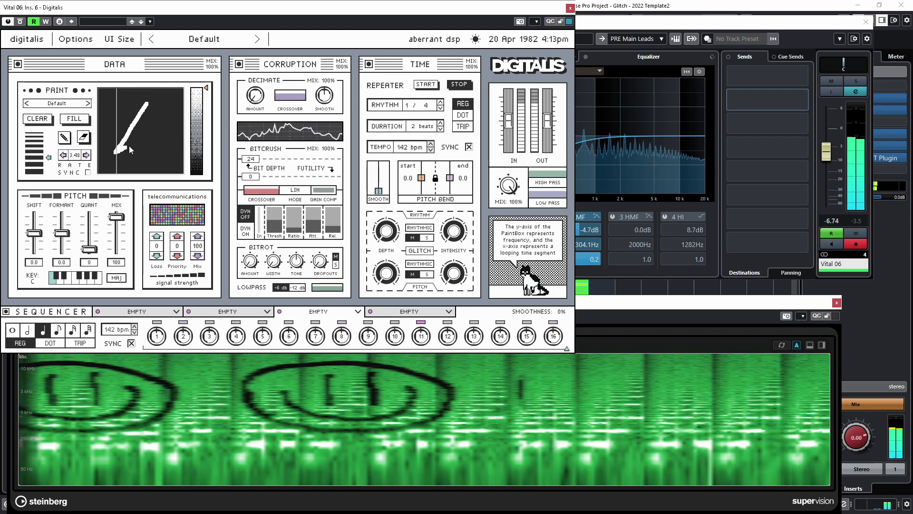
{"action": "mouse_move", "coordinate": [129, 146]}
{"action": "left_mouse_down"}
{"action": "mouse_move", "coordinate": [159, 138]}
{"action": "mouse_move", "coordinate": [117, 111]}
{"action": "mouse_move", "coordinate": [141, 161]}
{"action": "mouse_move", "coordinate": [149, 101]}
{"action": "mouse_move", "coordinate": [118, 107]}
{"action": "mouse_move", "coordinate": [107, 124]}
{"action": "mouse_move", "coordinate": [122, 153]}
{"action": "mouse_move", "coordinate": [158, 162]}
{"action": "mouse_move", "coordinate": [166, 134]}
{"action": "mouse_move", "coordinate": [150, 101]}
{"action": "mouse_move", "coordinate": [115, 101]}
{"action": "mouse_move", "coordinate": [113, 110]}
{"action": "mouse_move", "coordinate": [163, 141]}
{"action": "left_mouse_up"}
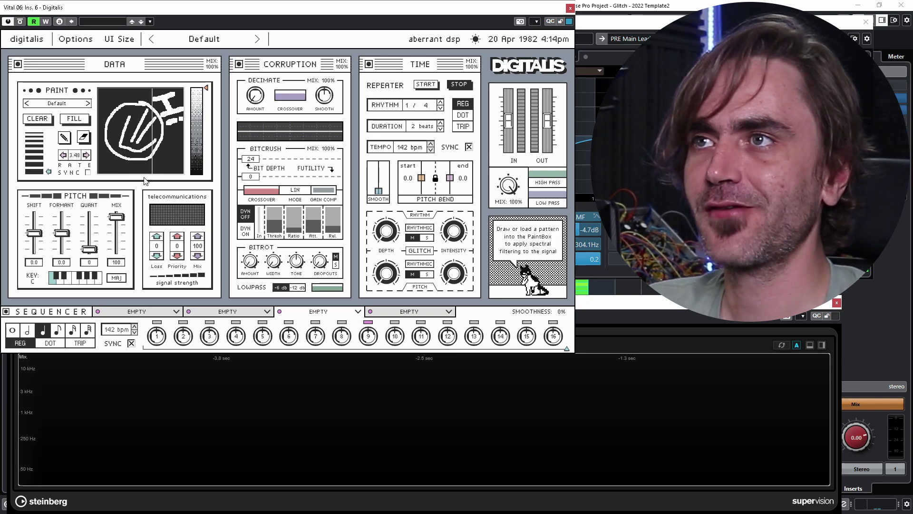
- Lower the PaintBox intensity to its minimum and raise it back to the maximum
{"action": "mouse_move", "coordinate": [202, 95]}
{"action": "left_mouse_down"}
{"action": "mouse_move", "coordinate": [203, 171]}
{"action": "mouse_move", "coordinate": [201, 126]}
{"action": "mouse_move", "coordinate": [202, 160]}
{"action": "mouse_move", "coordinate": [202, 147]}
{"action": "left_mouse_up"}
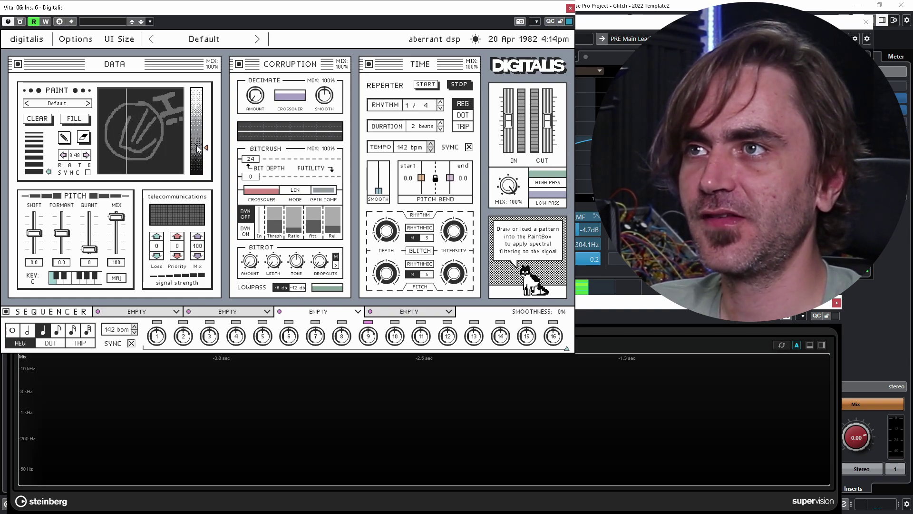
{"action": "left_click_drag", "start_coordinate": [202, 147], "coordinate": [198, 150]}
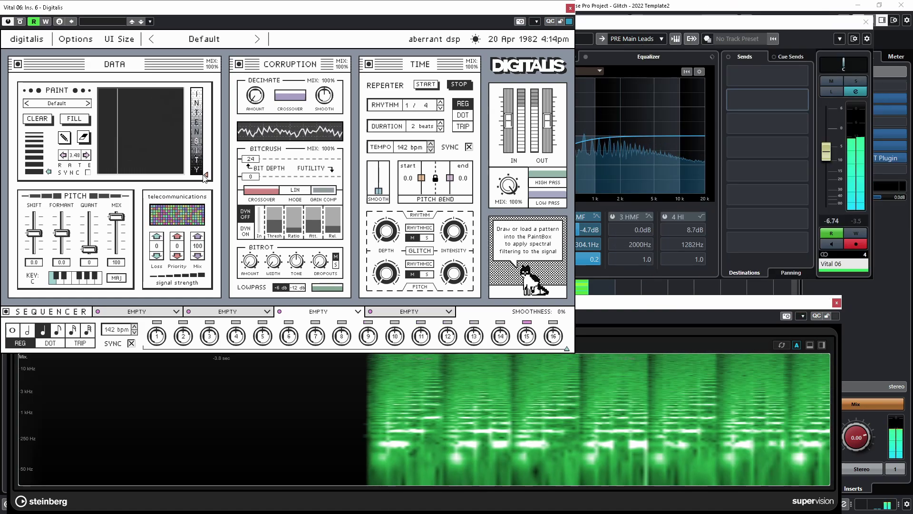
{"action": "left_click_drag", "start_coordinate": [204, 175], "coordinate": [205, 91]}
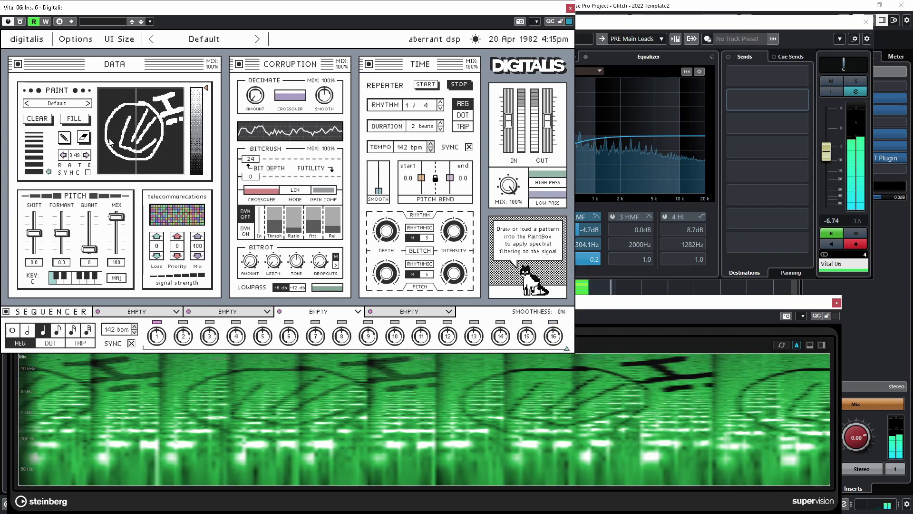
- Clear the PaintBox and paint a mushroom outline, using a thinner brush for the spots on its cap
{"action": "left_click", "coordinate": [33, 120]}
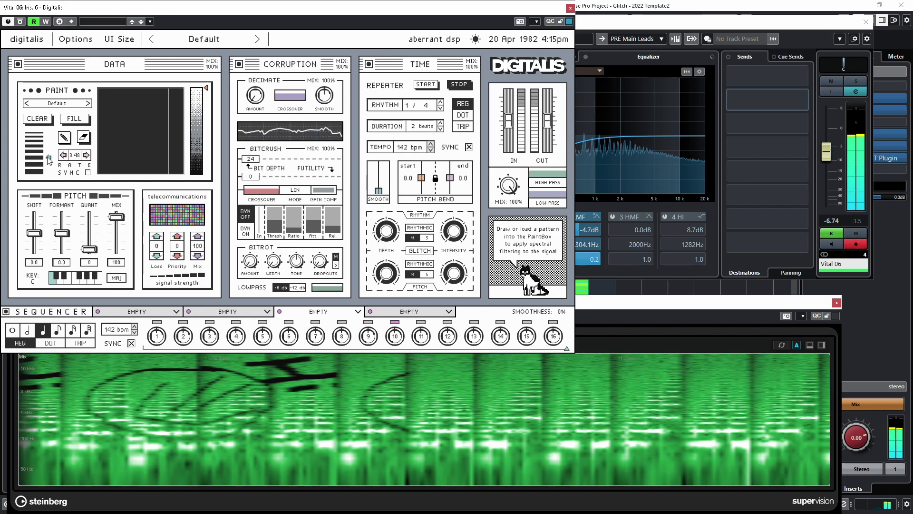
{"action": "mouse_move", "coordinate": [172, 135]}
{"action": "left_mouse_down"}
{"action": "mouse_move", "coordinate": [109, 132]}
{"action": "mouse_move", "coordinate": [138, 93]}
{"action": "mouse_move", "coordinate": [168, 136]}
{"action": "mouse_move", "coordinate": [120, 156]}
{"action": "left_mouse_up"}
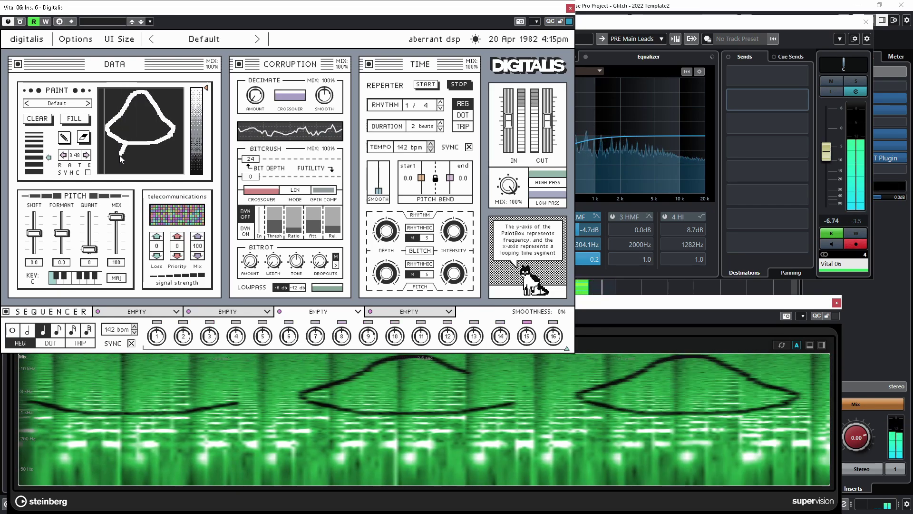
{"action": "left_click", "coordinate": [35, 137]}
{"action": "mouse_move", "coordinate": [119, 119]}
{"action": "left_mouse_down"}
{"action": "mouse_move", "coordinate": [136, 133]}
{"action": "mouse_move", "coordinate": [129, 101]}
{"action": "mouse_move", "coordinate": [123, 125]}
{"action": "mouse_move", "coordinate": [148, 132]}
{"action": "left_mouse_up"}
{"action": "left_click_drag", "start_coordinate": [150, 99], "coordinate": [162, 138]}
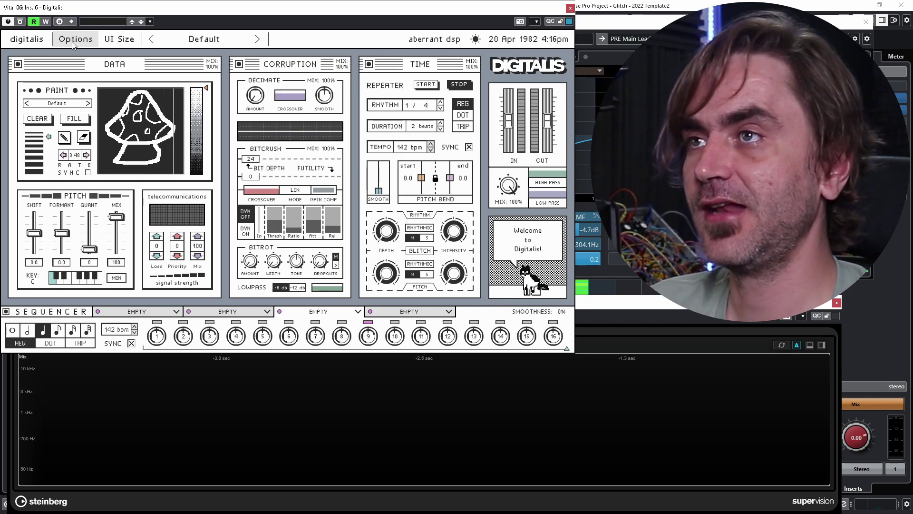
- Try several Loss amounts in the telecommunications section and settle on 59
{"action": "mouse_move", "coordinate": [150, 242]}
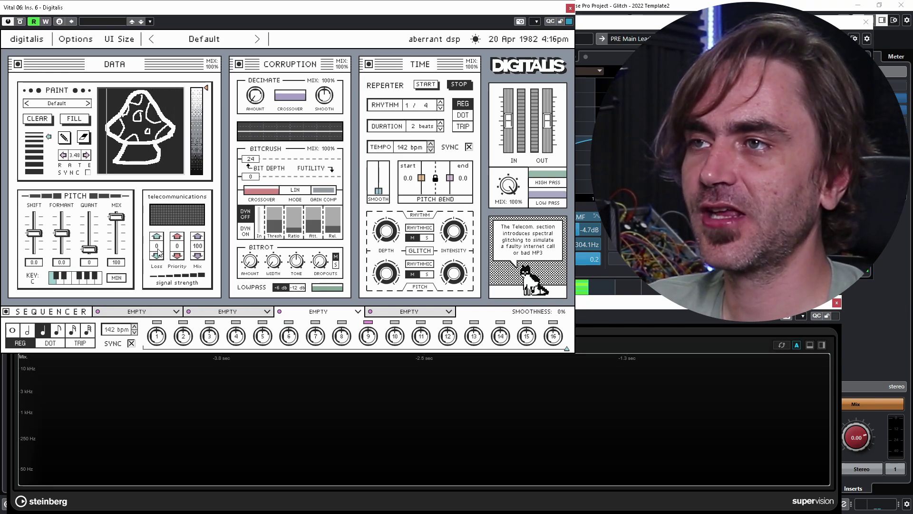
{"action": "left_click_drag", "start_coordinate": [158, 249], "coordinate": [166, 224]}
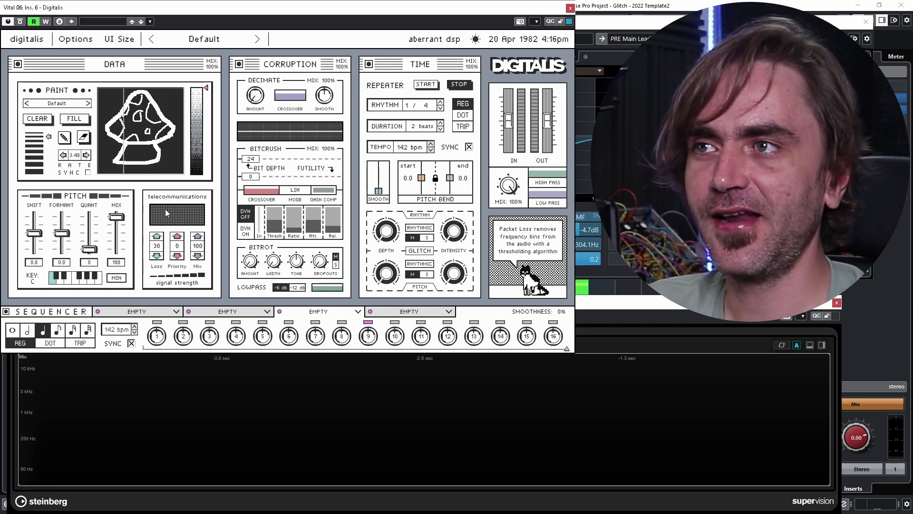
{"action": "left_click_drag", "start_coordinate": [164, 260], "coordinate": [164, 198]}
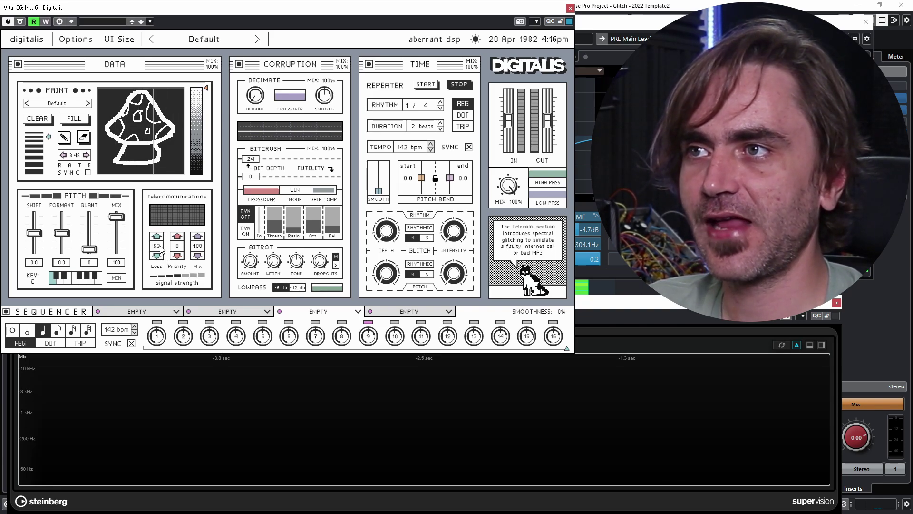
{"action": "left_click_drag", "start_coordinate": [161, 248], "coordinate": [162, 233]}
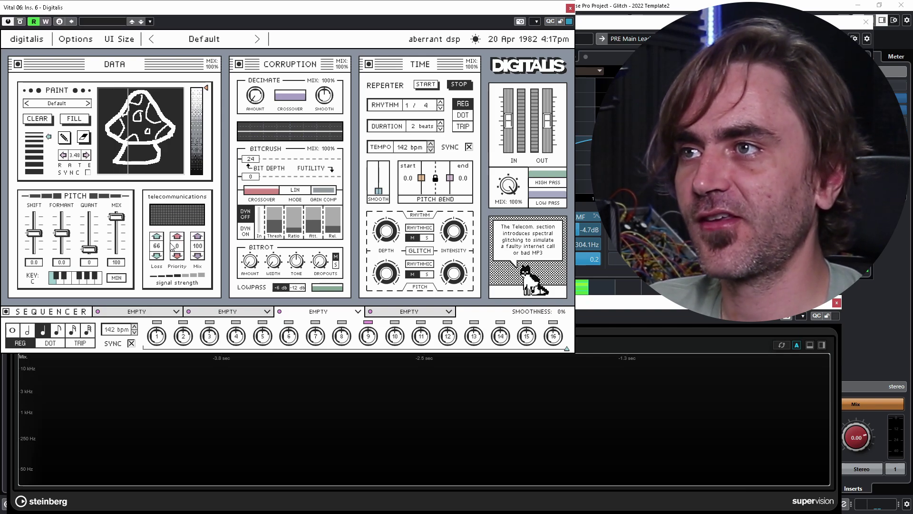
{"action": "left_click_drag", "start_coordinate": [155, 248], "coordinate": [155, 254]}
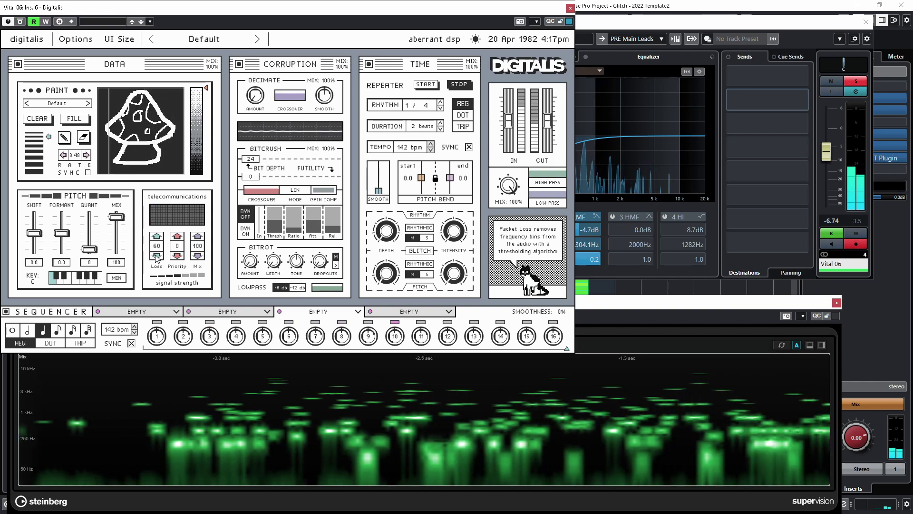
{"action": "left_click_drag", "start_coordinate": [153, 264], "coordinate": [161, 252]}
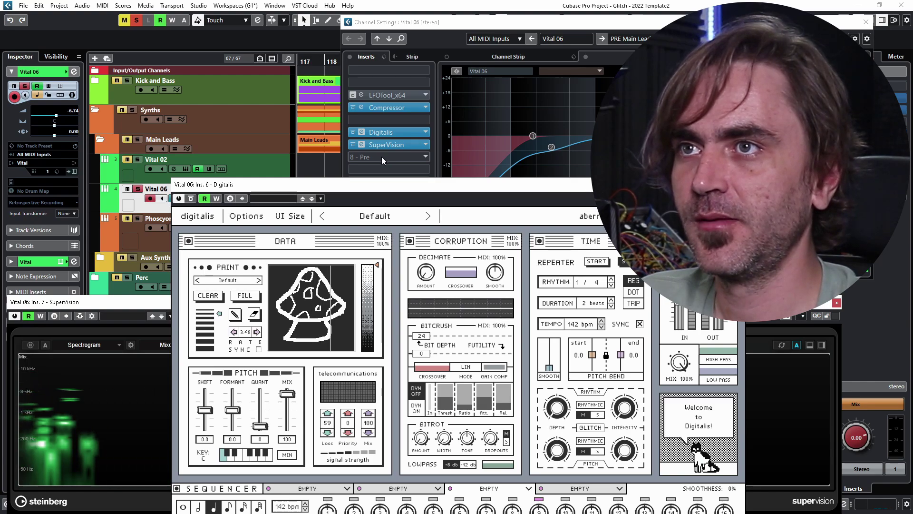
- Add an effect plugin in insert slot 8 below SuperVision and raise the Vital 06 channel fader to 2.02 dB
{"action": "left_click", "coordinate": [381, 156]}
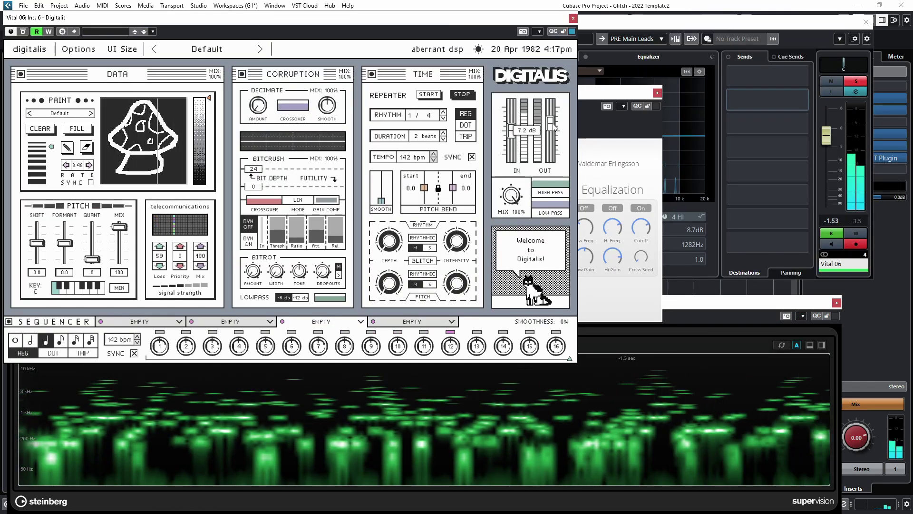
{"action": "left_click_drag", "start_coordinate": [827, 134], "coordinate": [835, 127]}
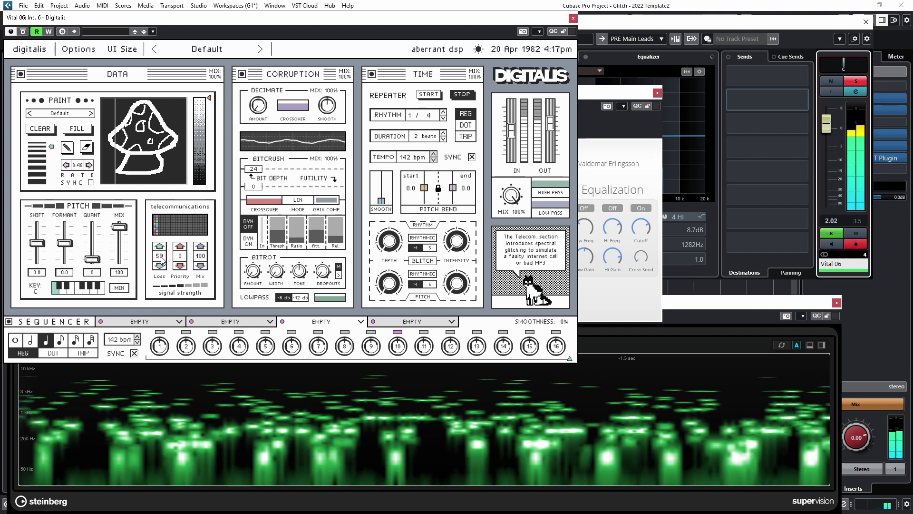
- Slow the PaintBox scan by setting its rate to 0.44
{"action": "left_click", "coordinate": [78, 169]}
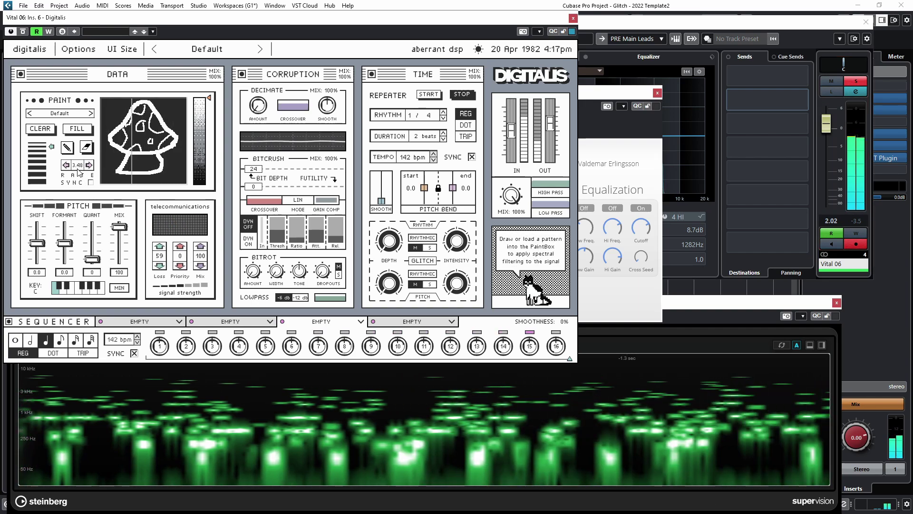
{"action": "left_click_drag", "start_coordinate": [79, 172], "coordinate": [74, 203]}
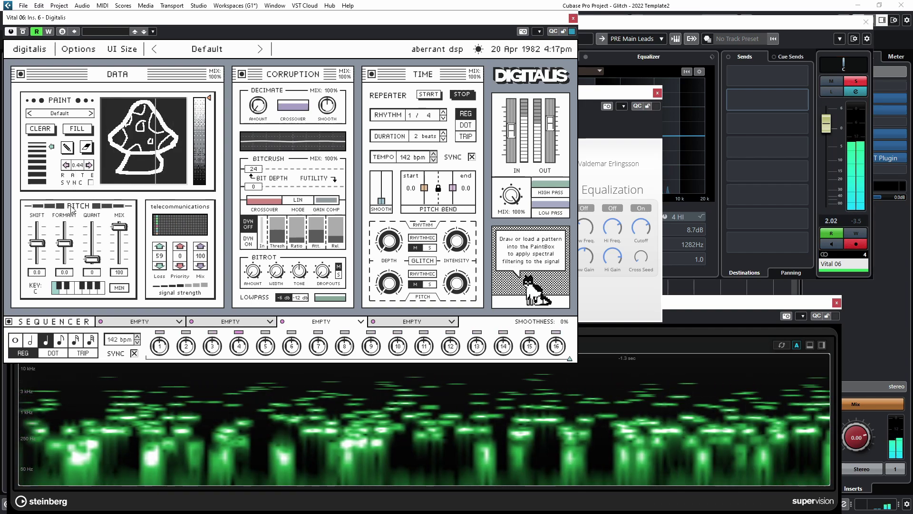
- Try small Priority and Loss changes in the telecommunications section, leaving Loss at 62
{"action": "left_click_drag", "start_coordinate": [180, 257], "coordinate": [192, 252]}
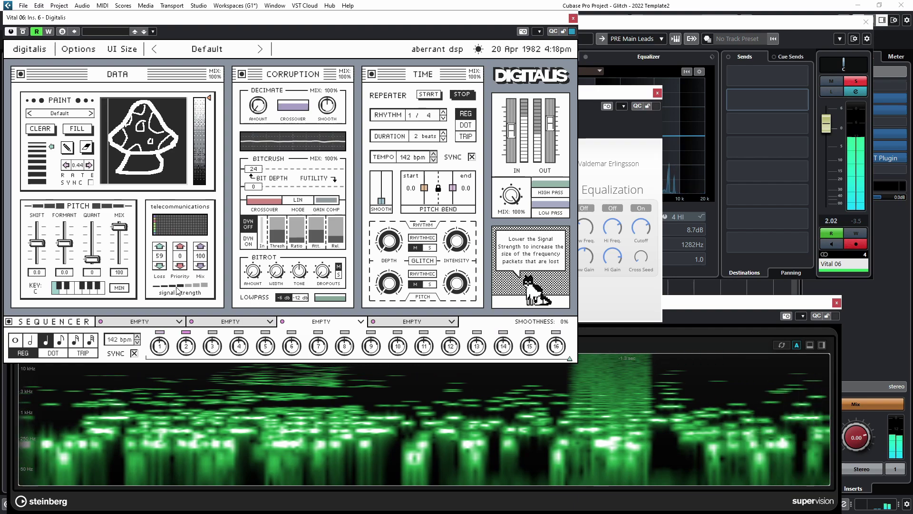
{"action": "left_click_drag", "start_coordinate": [165, 257], "coordinate": [165, 255]}
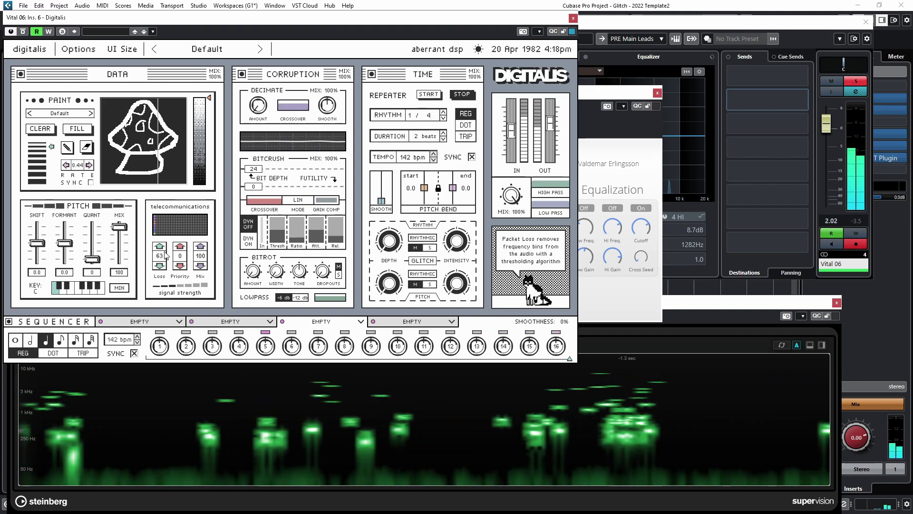
{"action": "left_click_drag", "start_coordinate": [160, 260], "coordinate": [163, 255]}
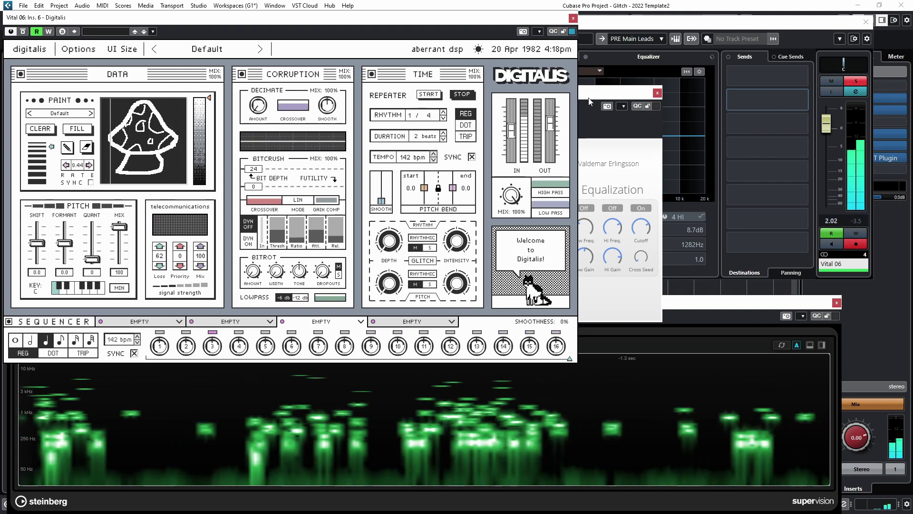
{"action": "left_click", "coordinate": [588, 95]}
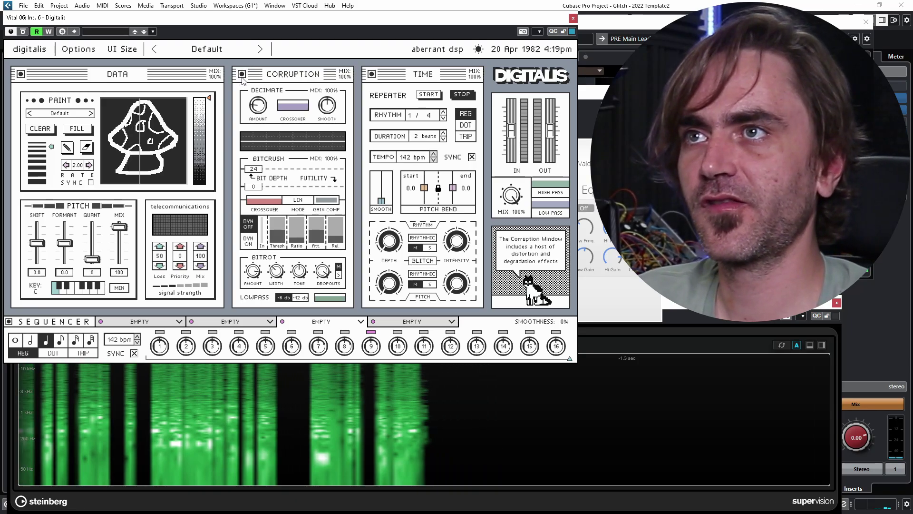
- Bypass the Corruption module and reset the telecommunications Loss to 0
{"action": "left_click", "coordinate": [242, 75]}
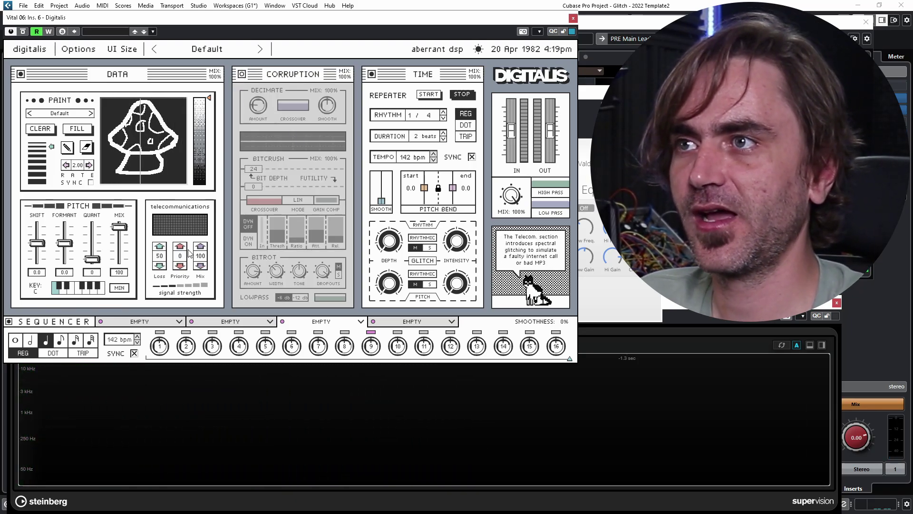
{"action": "double_click", "coordinate": [160, 258]}
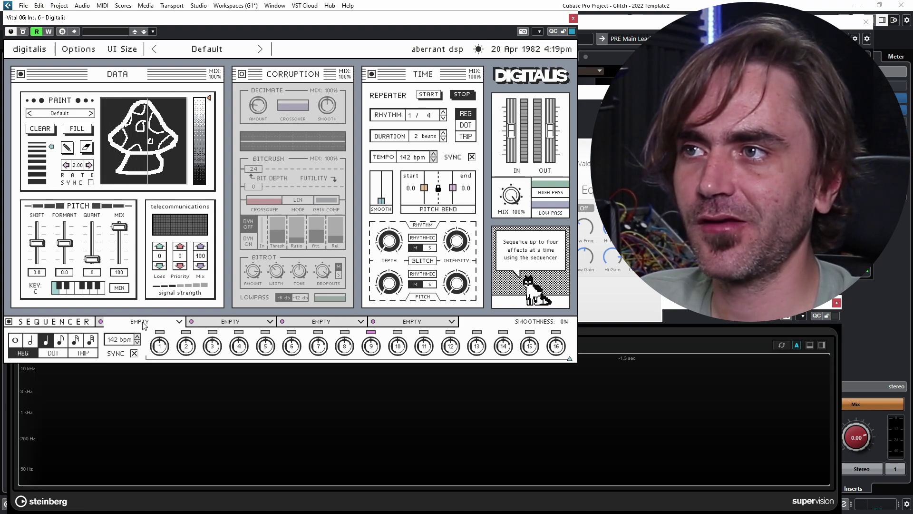
- Assign the four sequencer lanes to Repeat - Rhythm, Repeat - Duration, Repeat - Pitch Start and Repeat - Pitch End
{"action": "left_click", "coordinate": [179, 325]}
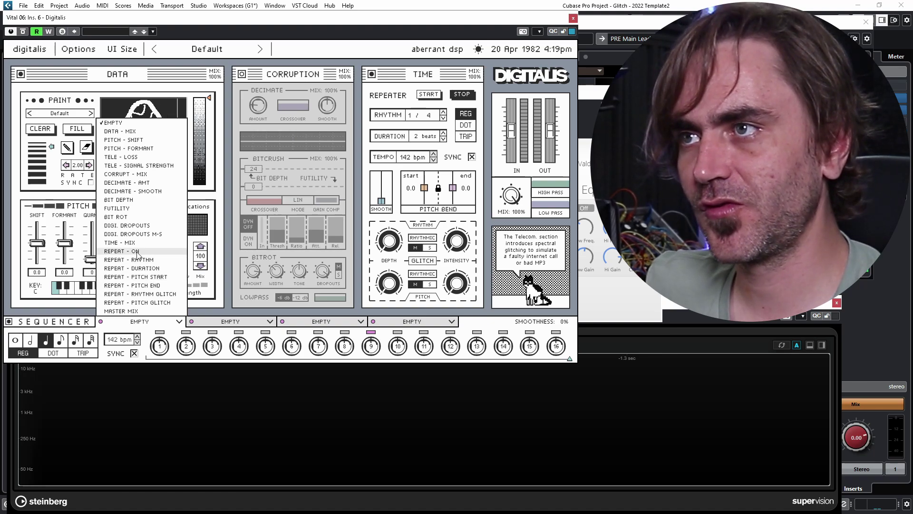
{"action": "left_click", "coordinate": [136, 260]}
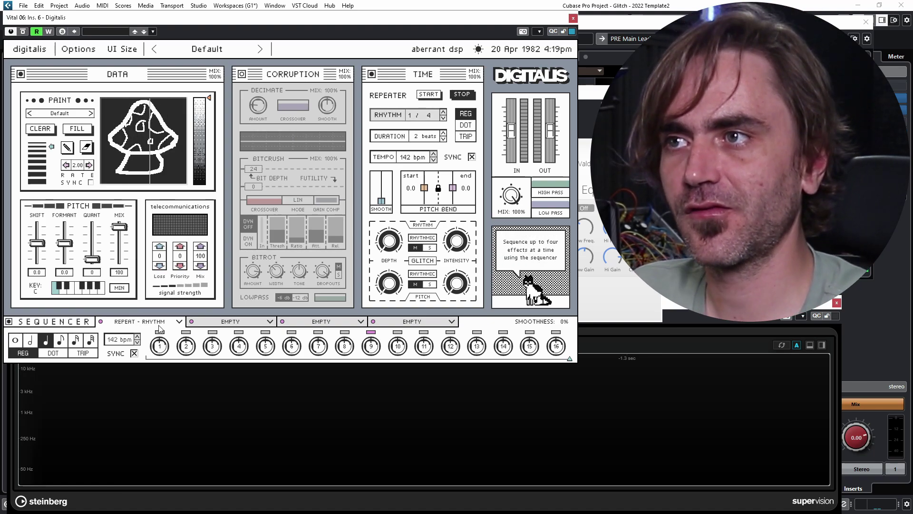
{"action": "left_click", "coordinate": [267, 321]}
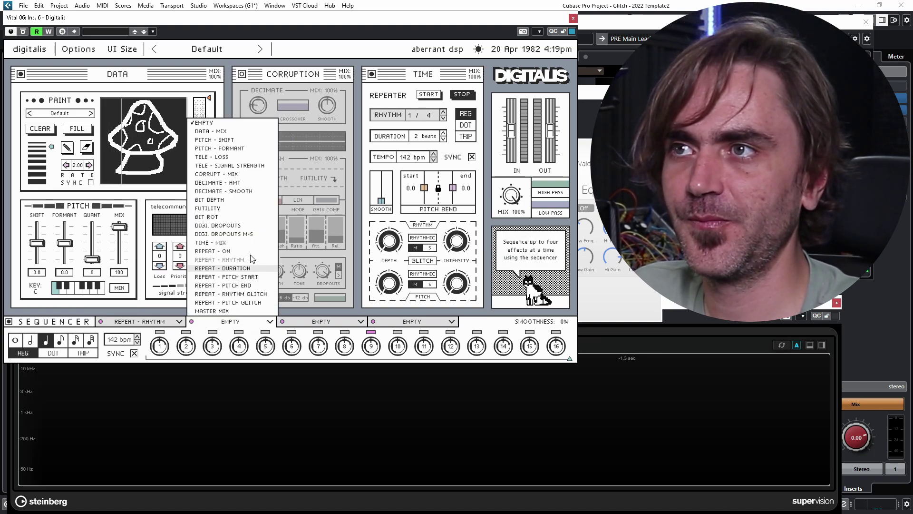
{"action": "left_click", "coordinate": [237, 269]}
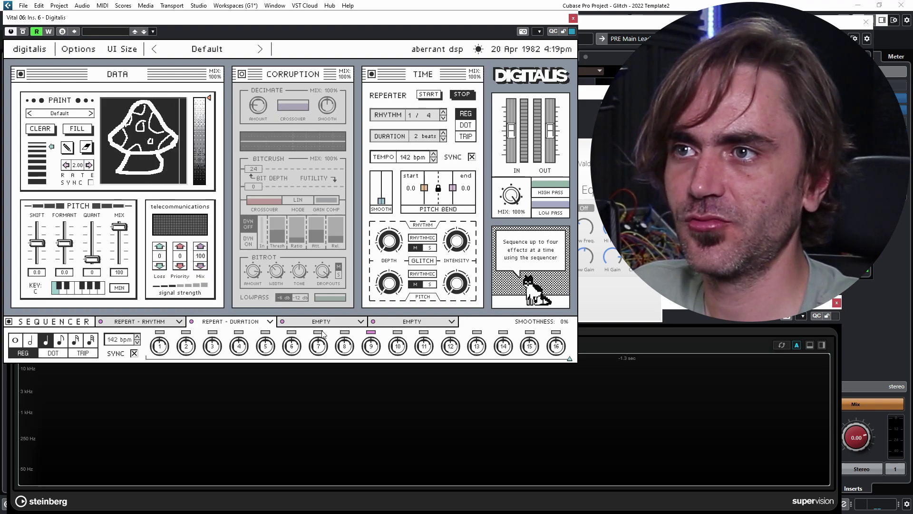
{"action": "left_click", "coordinate": [361, 321]}
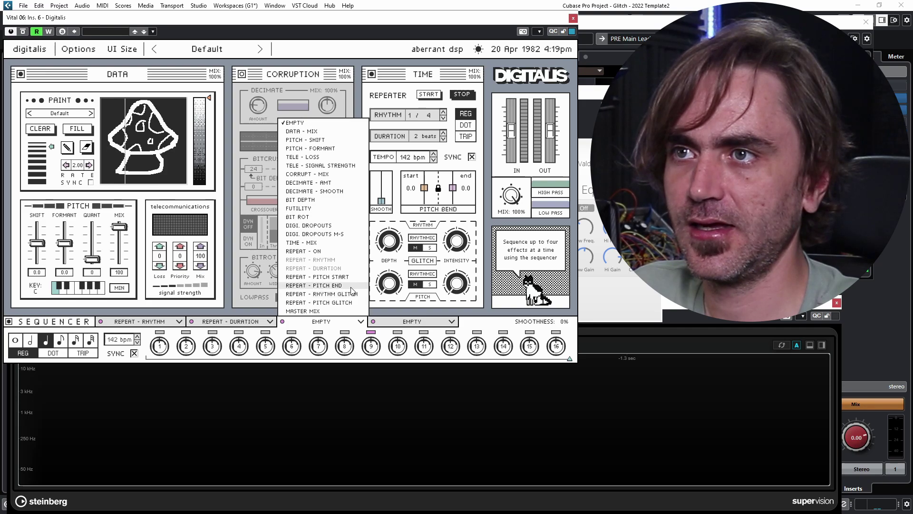
{"action": "left_click", "coordinate": [328, 276]}
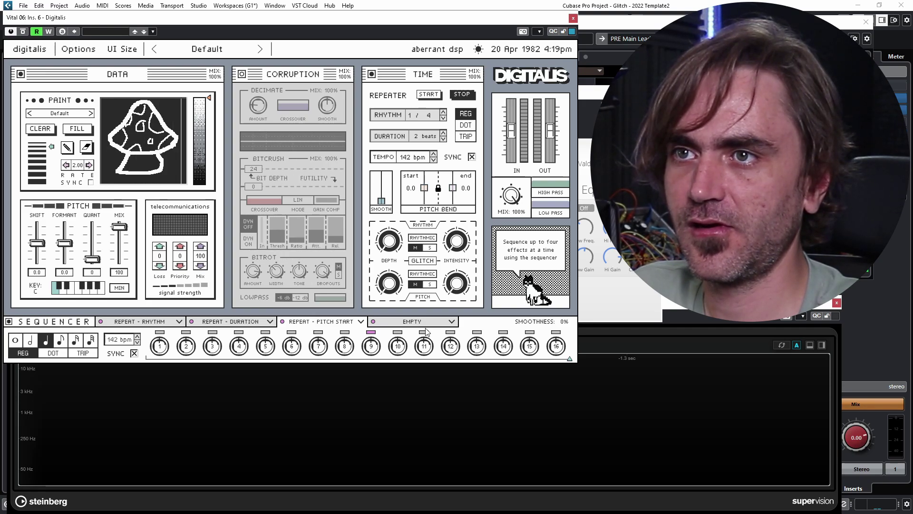
{"action": "left_click", "coordinate": [454, 326]}
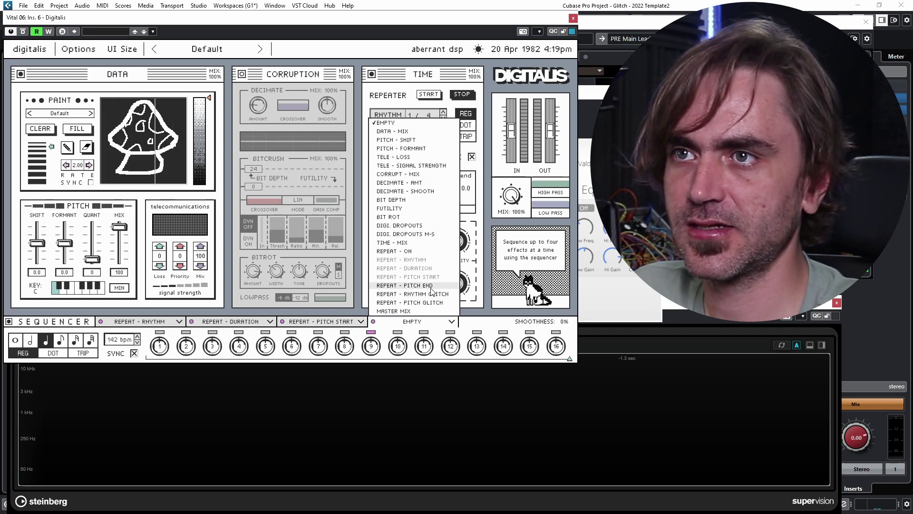
{"action": "left_click", "coordinate": [414, 286]}
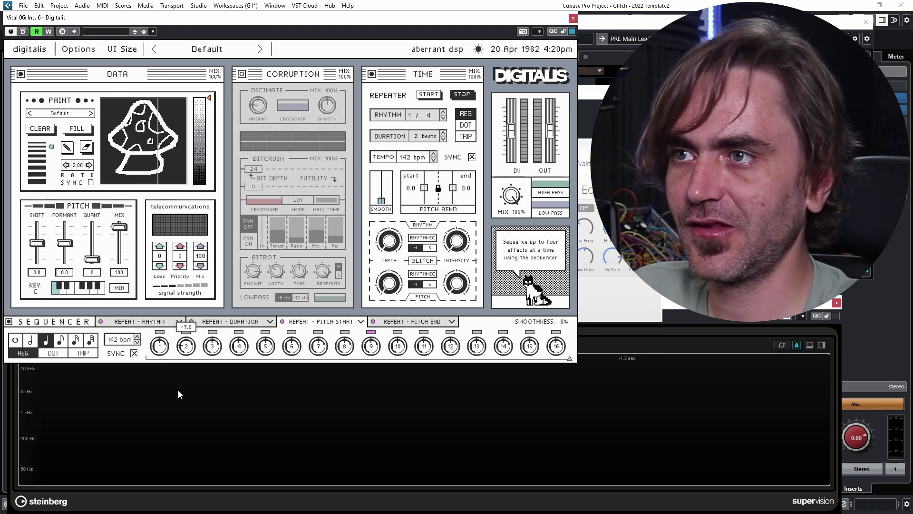
- Set step 2 of the Repeat - Pitch Start lane to -7.0, lower step 3, and shorten the lane to five steps
{"action": "left_click_drag", "start_coordinate": [178, 390], "coordinate": [178, 404]}
{"action": "left_click_drag", "start_coordinate": [212, 346], "coordinate": [210, 372]}
{"action": "left_click_drag", "start_coordinate": [569, 358], "coordinate": [274, 369]}
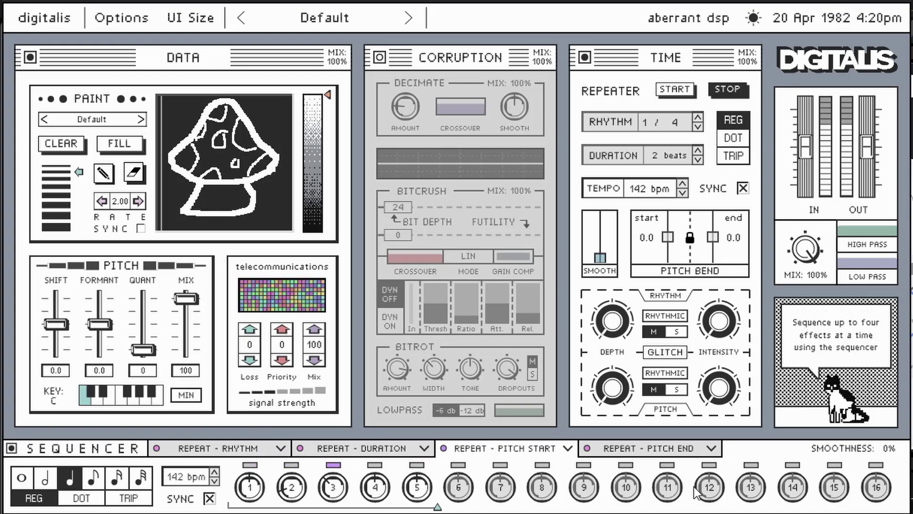
- Start the repeater and give the Repeat - Pitch End lane four steps at an eighth-note rate
{"action": "left_click", "coordinate": [676, 91]}
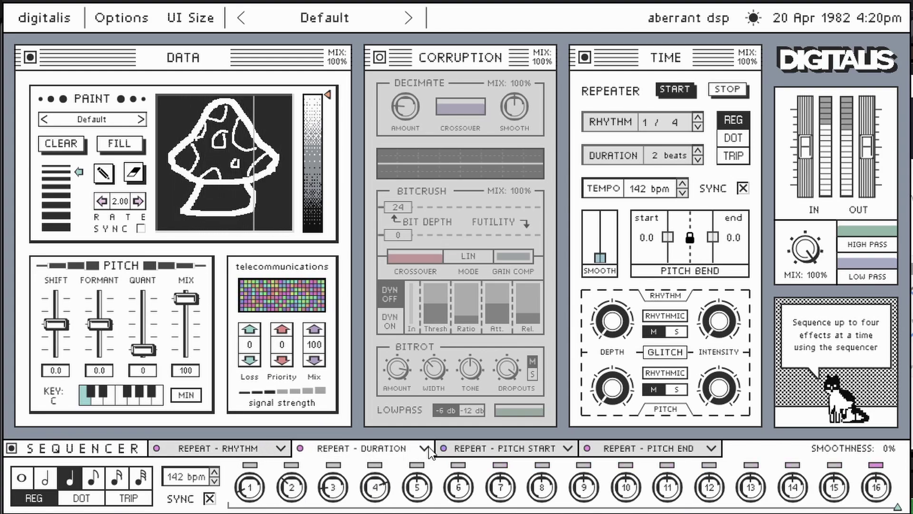
{"action": "left_click", "coordinate": [473, 449]}
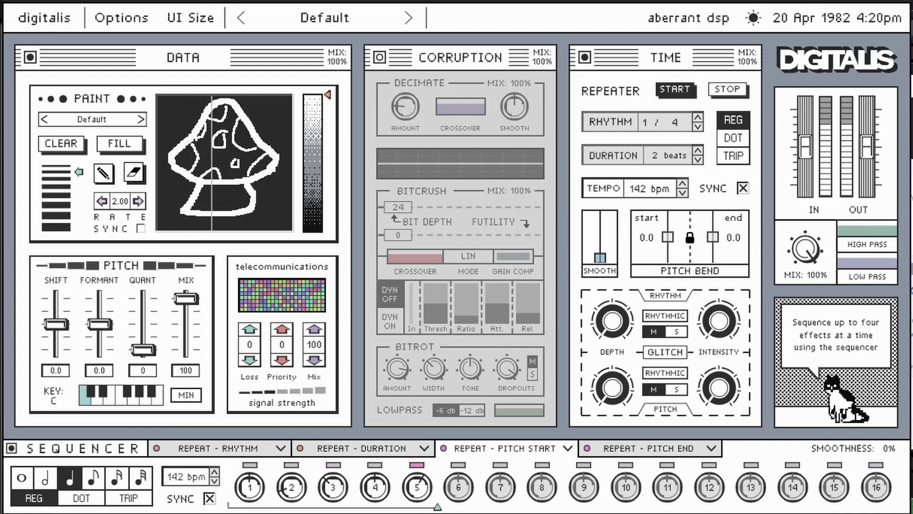
{"action": "left_click", "coordinate": [648, 449]}
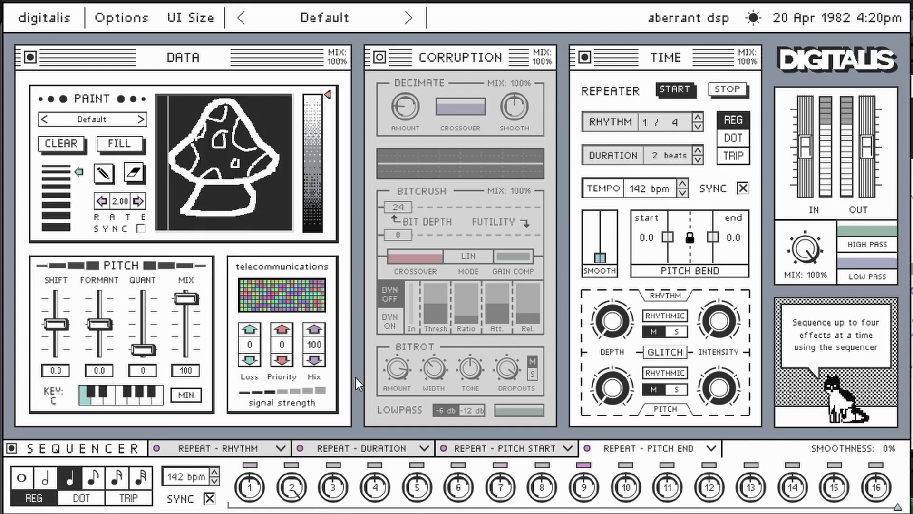
{"action": "left_click", "coordinate": [396, 506]}
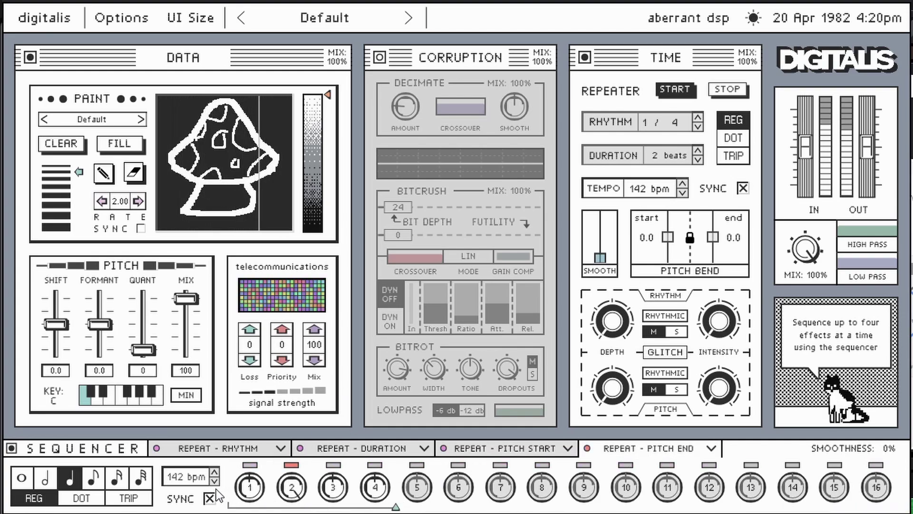
{"action": "left_click", "coordinate": [98, 475]}
- Set the sequencer rate to eighth notes for Repeat - Duration and sixteenth notes for Repeat - Rhythm and Repeat - Pitch Start
{"action": "left_click", "coordinate": [387, 449]}
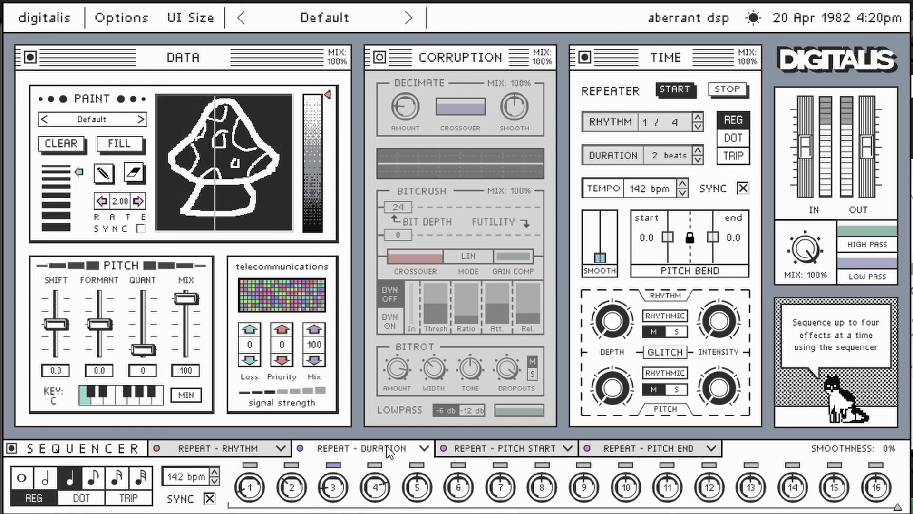
{"action": "left_click", "coordinate": [95, 476]}
{"action": "left_click", "coordinate": [209, 450]}
{"action": "left_click", "coordinate": [111, 475]}
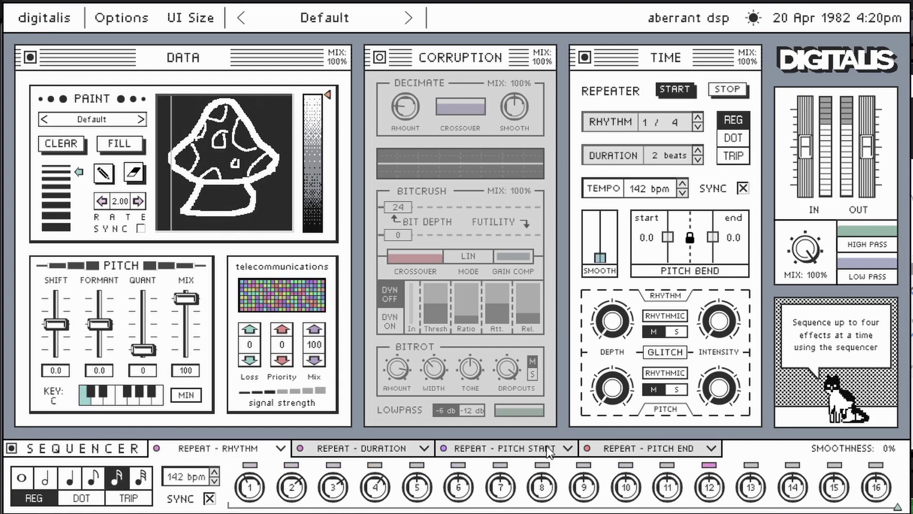
{"action": "left_click", "coordinate": [124, 477]}
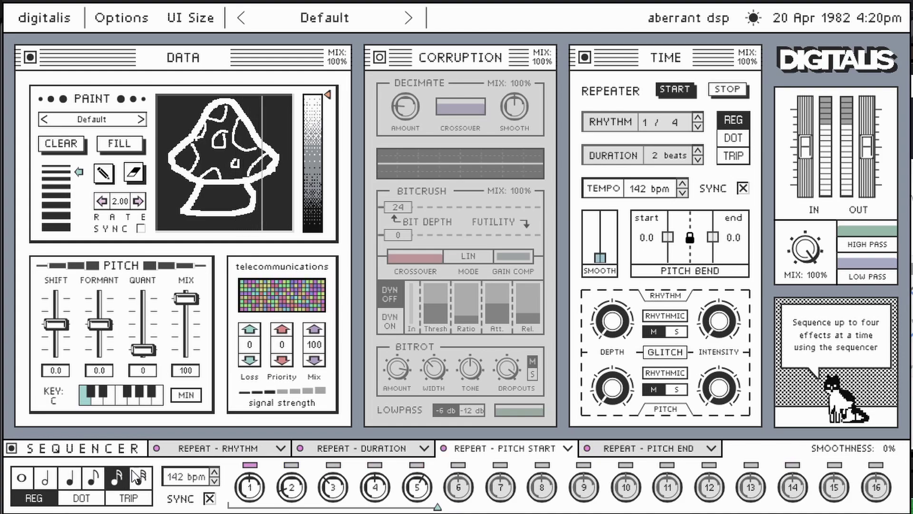
- Extend the Repeat - Pitch End lane to six steps
{"action": "left_click", "coordinate": [236, 452]}
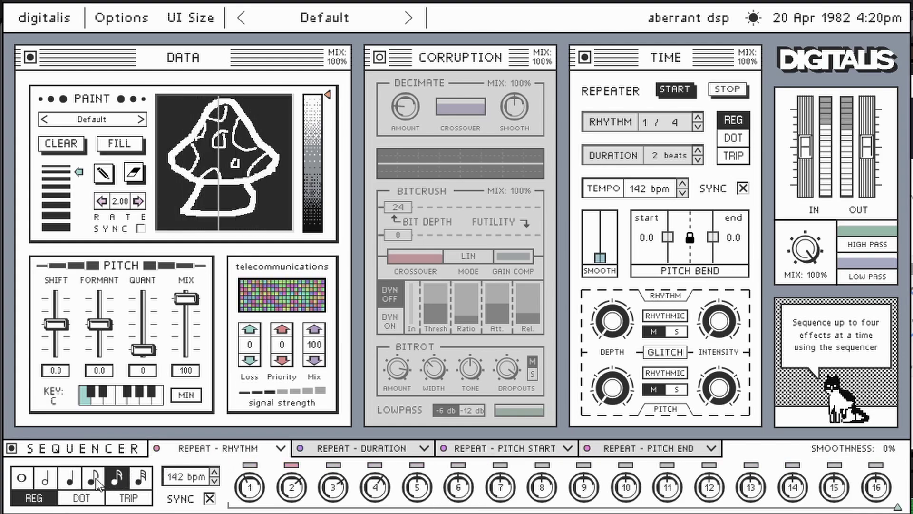
{"action": "left_click", "coordinate": [622, 453]}
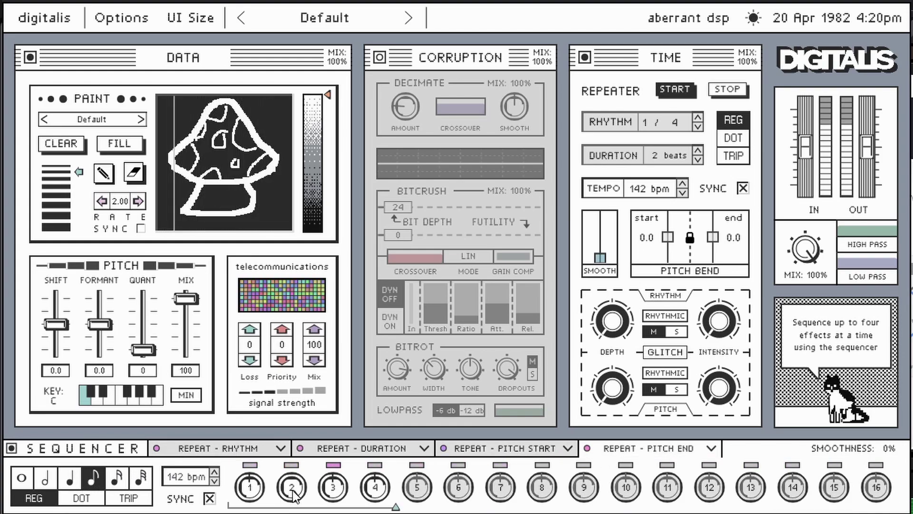
{"action": "left_click_drag", "start_coordinate": [396, 507], "coordinate": [492, 507]}
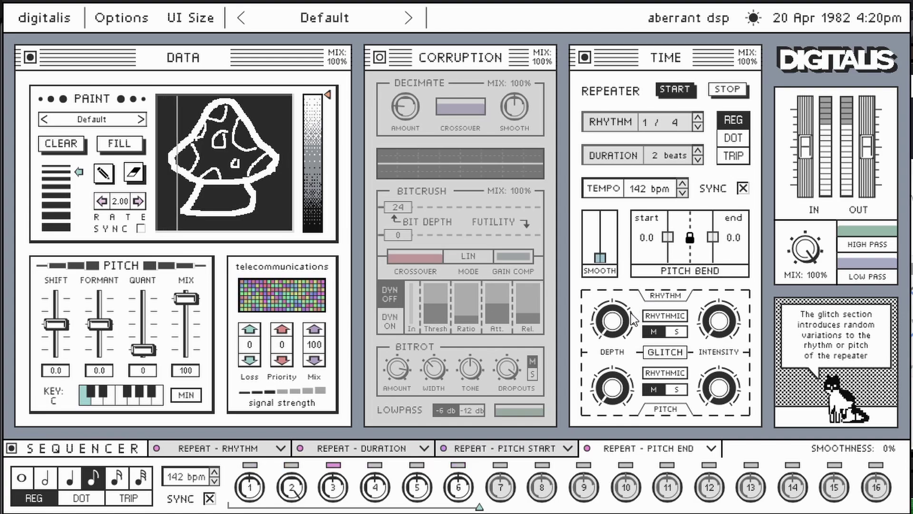
- Try the Chaotic mode for the repeater's rhythm glitch and return it to Rhythmic
{"action": "left_click", "coordinate": [673, 318]}
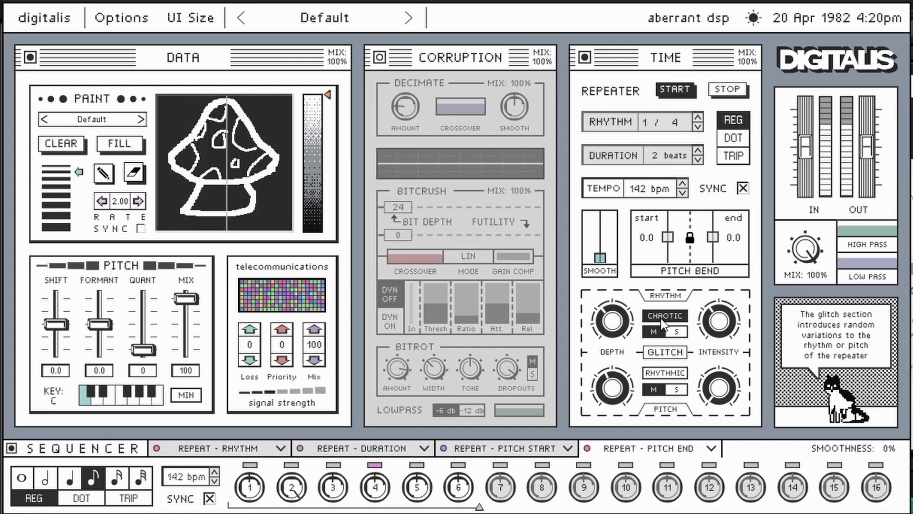
{"action": "left_click", "coordinate": [665, 316]}
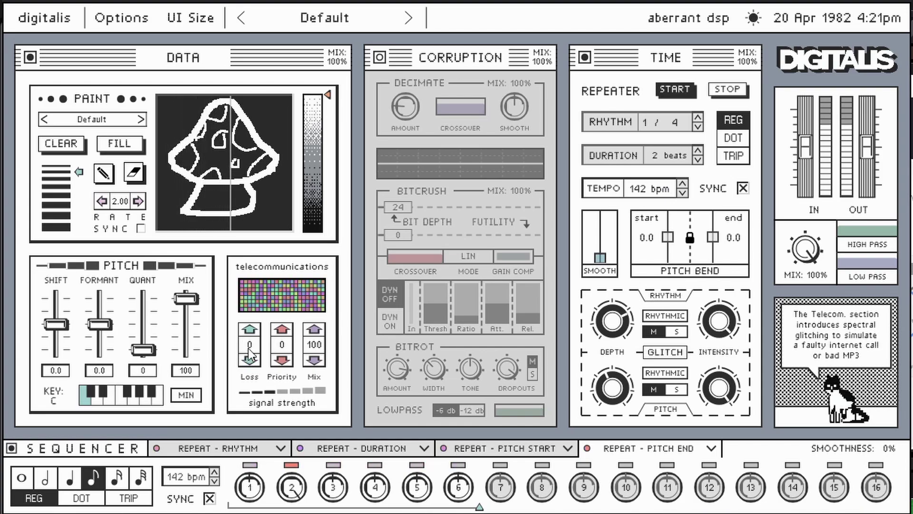
- Raise the telecommunications Loss to 61
{"action": "left_click_drag", "start_coordinate": [249, 346], "coordinate": [287, 242]}
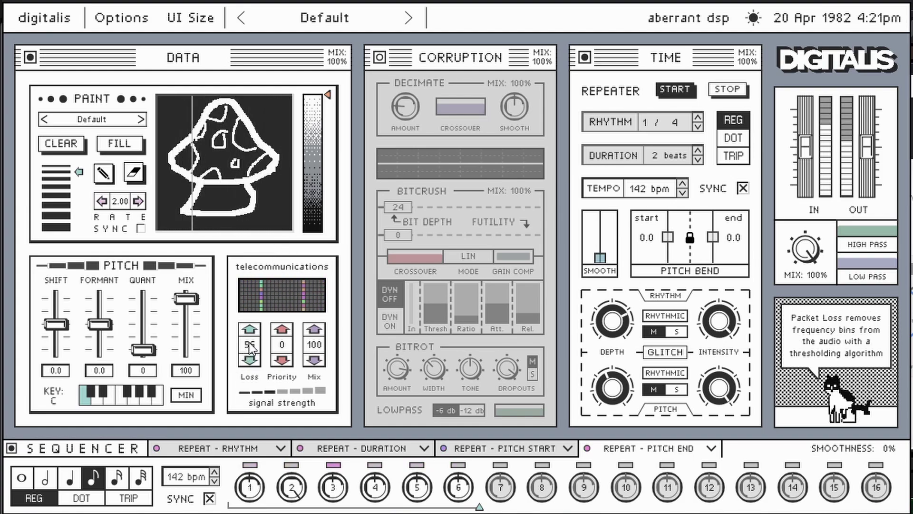
{"action": "left_click_drag", "start_coordinate": [251, 346], "coordinate": [258, 339]}
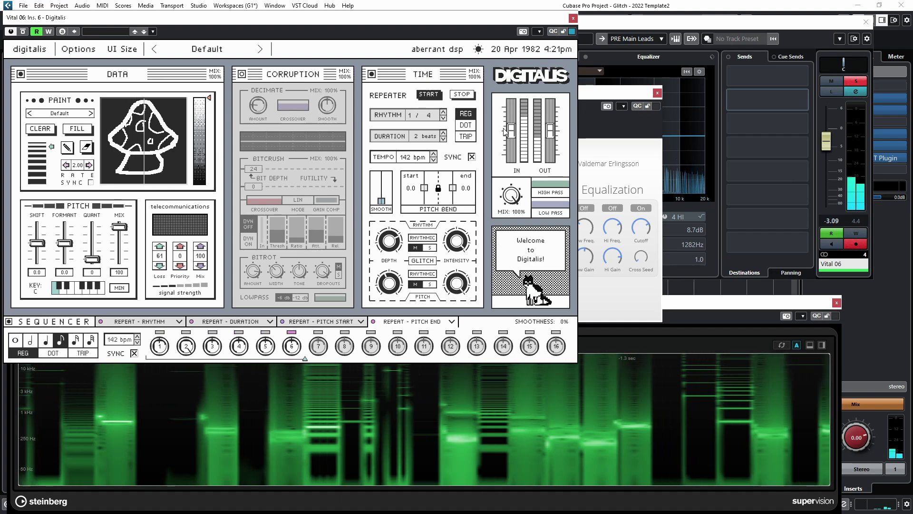
- Raise the Digitalis output level and lower the Vital 06 channel fader to -5.35 dB
{"action": "left_click_drag", "start_coordinate": [551, 131], "coordinate": [551, 118]}
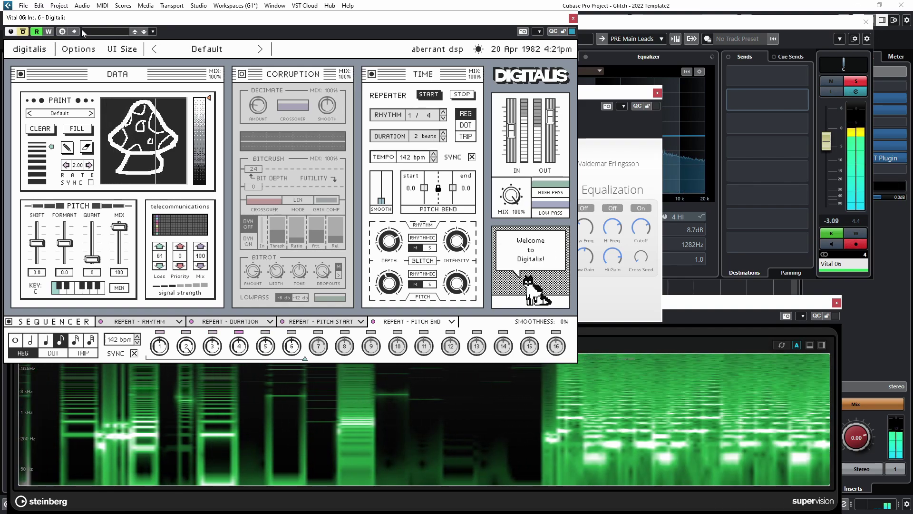
{"action": "left_click_drag", "start_coordinate": [824, 141], "coordinate": [821, 151]}
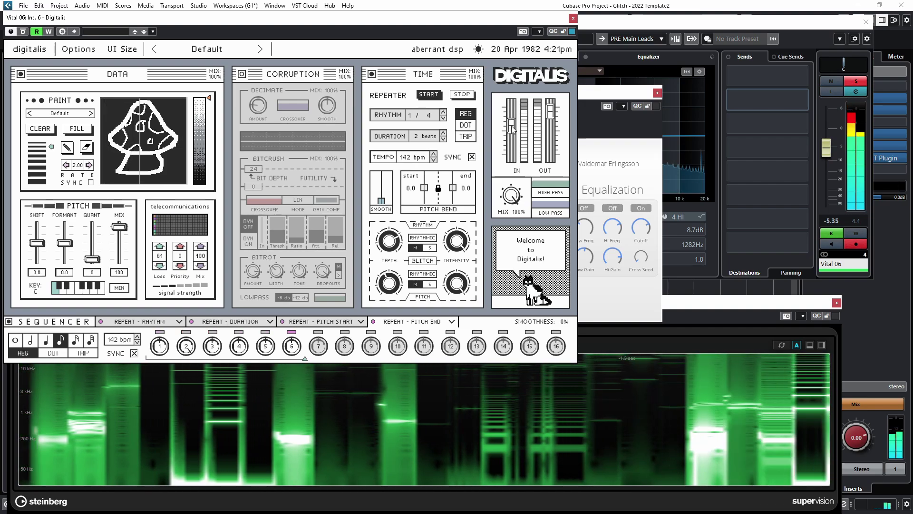
{"action": "left_click", "coordinate": [512, 127]}
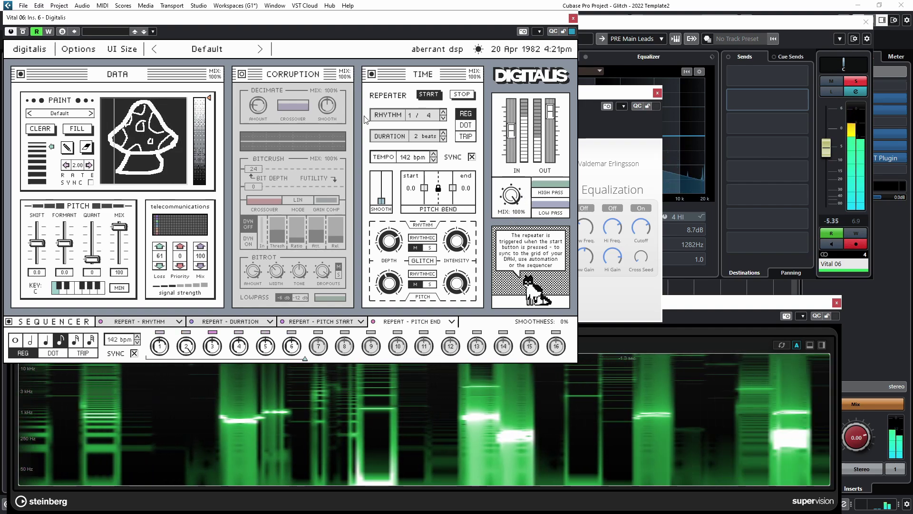
- Move the Time module ahead of the Corruption module in the effect order
{"action": "mouse_move", "coordinate": [385, 77]}
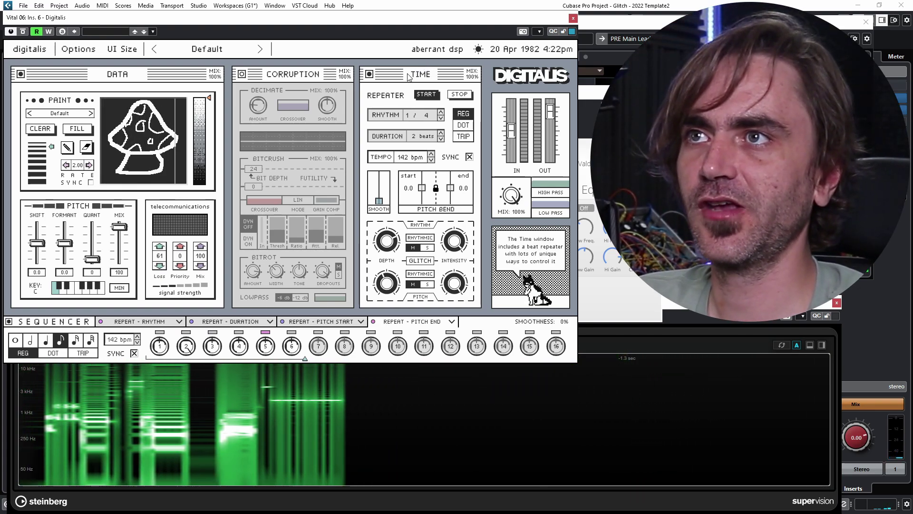
{"action": "left_click_drag", "start_coordinate": [408, 78], "coordinate": [269, 77]}
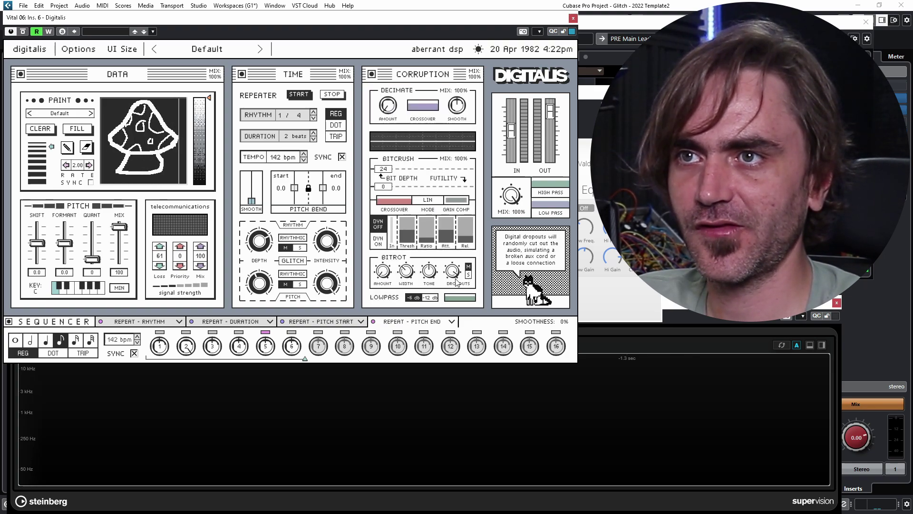
- Turn on dynamic bitcrushing in the Corruption module
{"action": "left_click", "coordinate": [378, 241]}
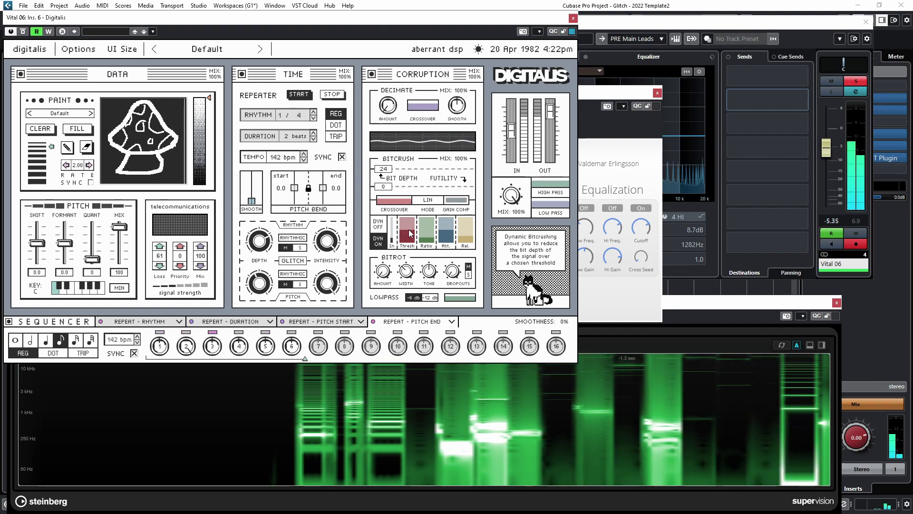
- Lower the dynamic bitcrush threshold in the Corruption module, with Futility at 100 and the bit depth at 10.7
{"action": "left_click_drag", "start_coordinate": [408, 230], "coordinate": [404, 240]}
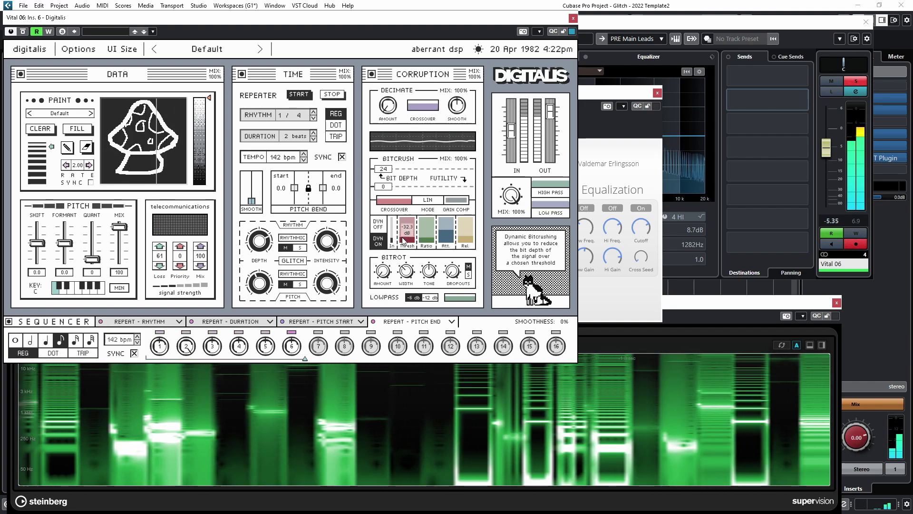
{"action": "mouse_move", "coordinate": [434, 233]}
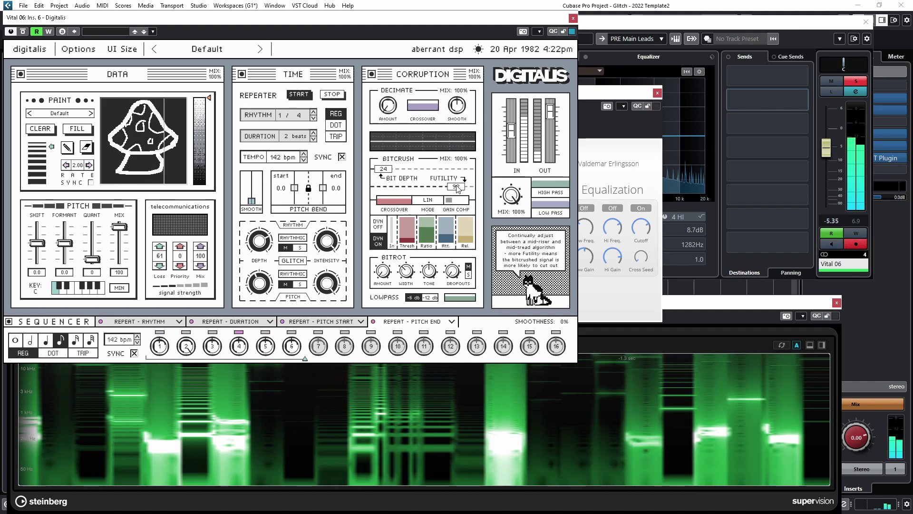
{"action": "mouse_move", "coordinate": [384, 169]}
{"action": "left_mouse_down"}
{"action": "mouse_move", "coordinate": [415, 177]}
{"action": "mouse_move", "coordinate": [394, 175]}
{"action": "left_mouse_up"}
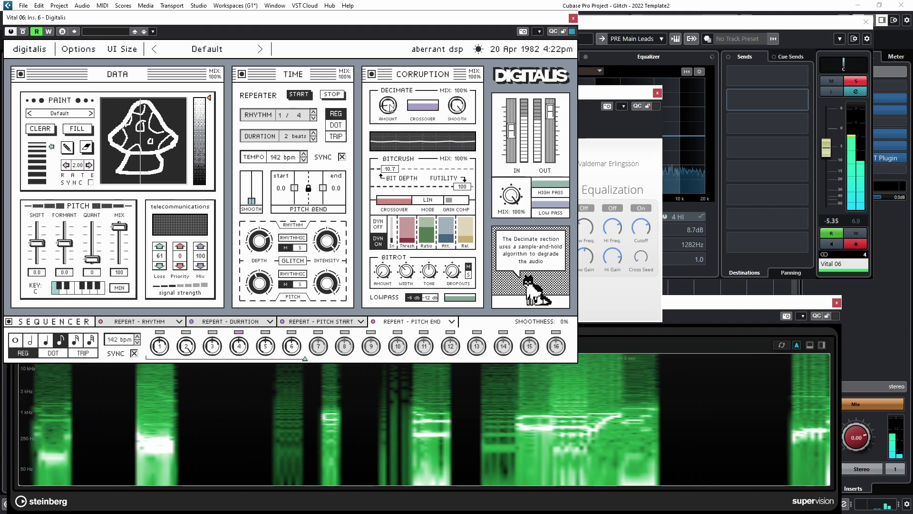
- Lower the Decimate crossover and adjust the Corruption module's low-pass cutoff
{"action": "left_click_drag", "start_coordinate": [387, 107], "coordinate": [426, 111]}
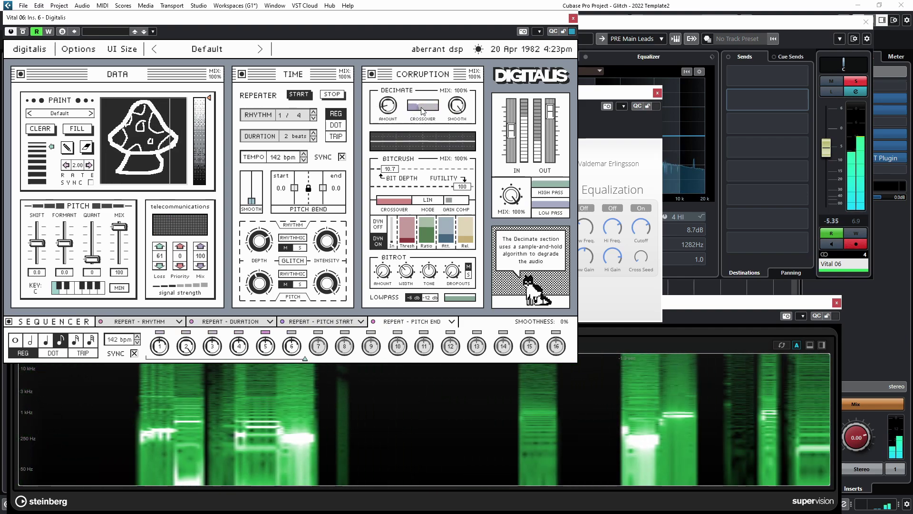
{"action": "mouse_move", "coordinate": [459, 298]}
{"action": "left_mouse_down"}
{"action": "mouse_move", "coordinate": [460, 315]}
{"action": "mouse_move", "coordinate": [451, 313]}
{"action": "mouse_move", "coordinate": [478, 302]}
{"action": "mouse_move", "coordinate": [447, 302]}
{"action": "mouse_move", "coordinate": [465, 295]}
{"action": "left_mouse_up"}
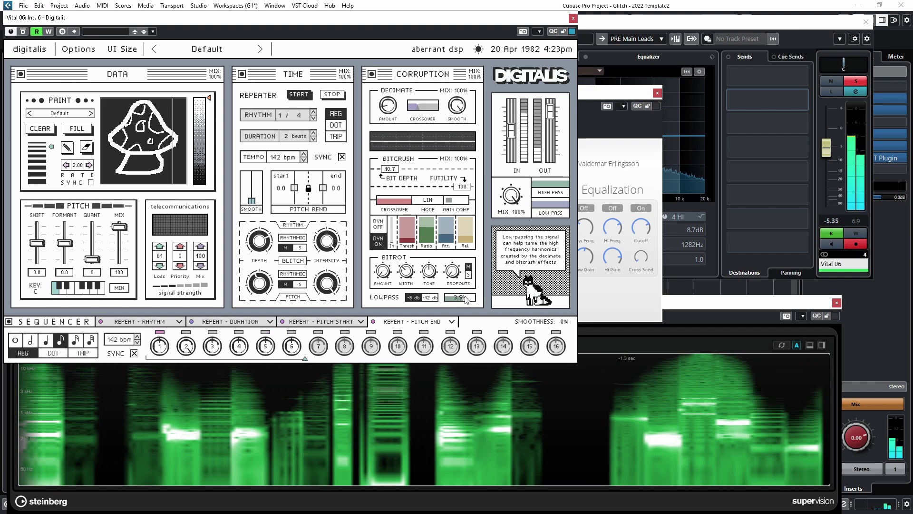
- Take the CloudSeed reverb on Vital 06 out of bypass and close its window
{"action": "left_click", "coordinate": [591, 104]}
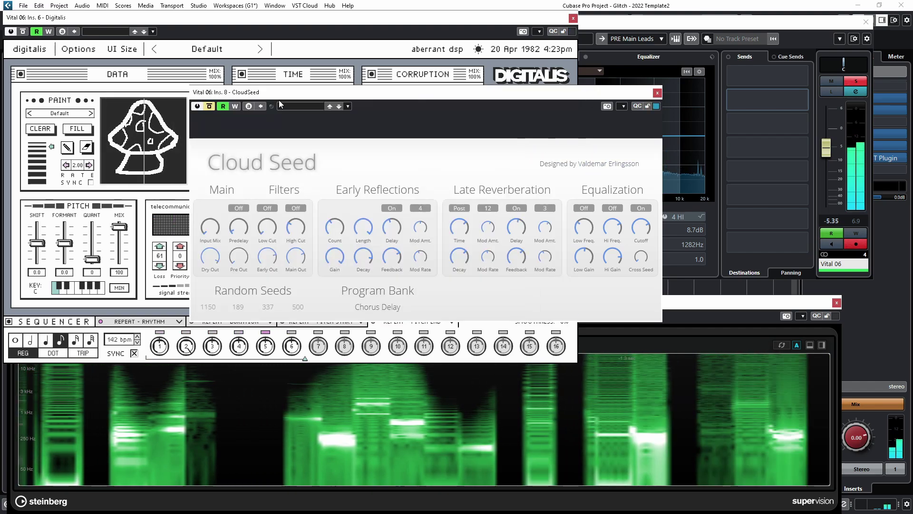
{"action": "left_click", "coordinate": [212, 107]}
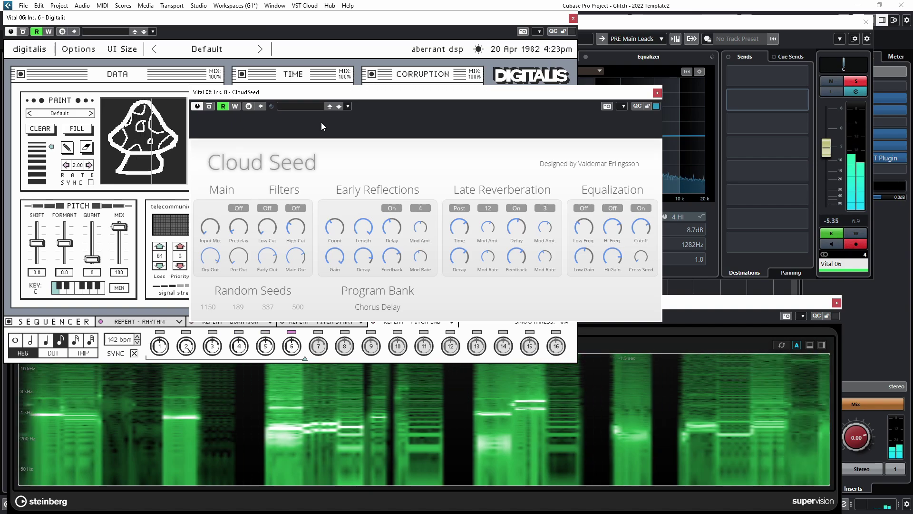
{"action": "left_click", "coordinate": [657, 93]}
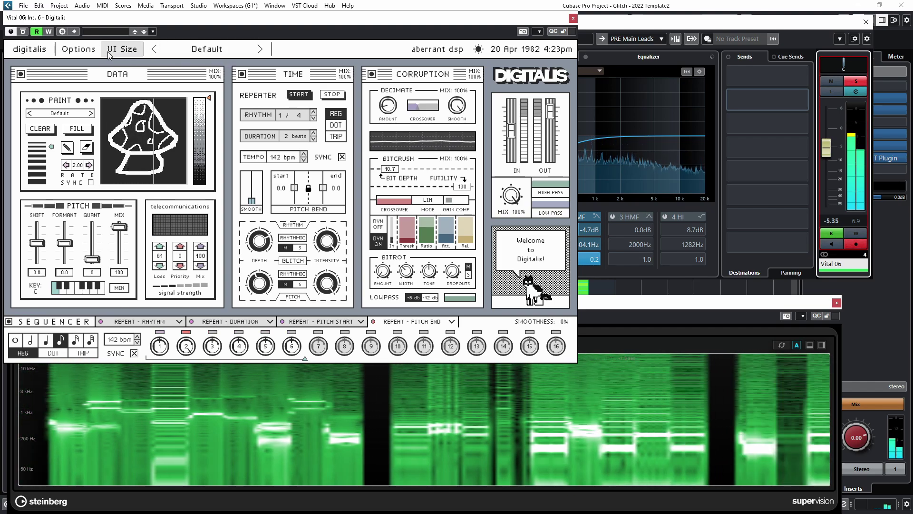
- Save the current Digitalis settings as a preset named Glitch Atmos Generator
{"action": "left_click", "coordinate": [72, 53]}
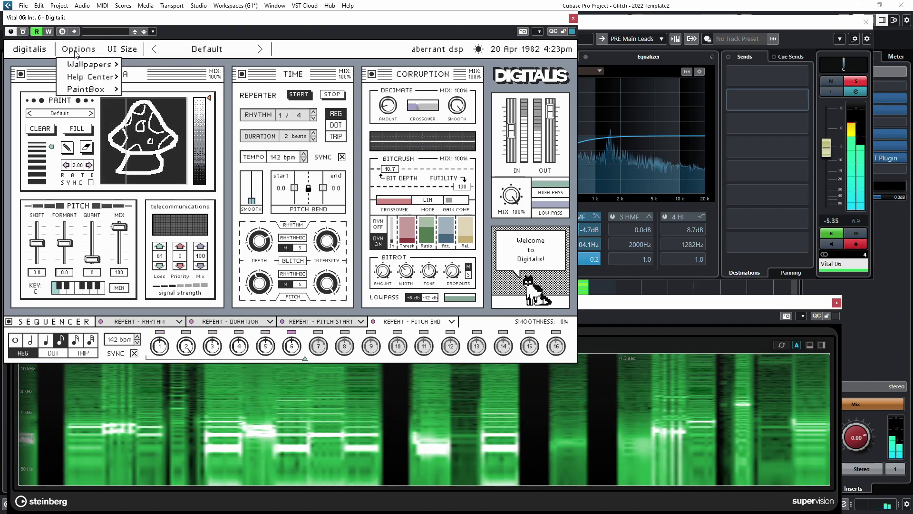
{"action": "left_click", "coordinate": [204, 50]}
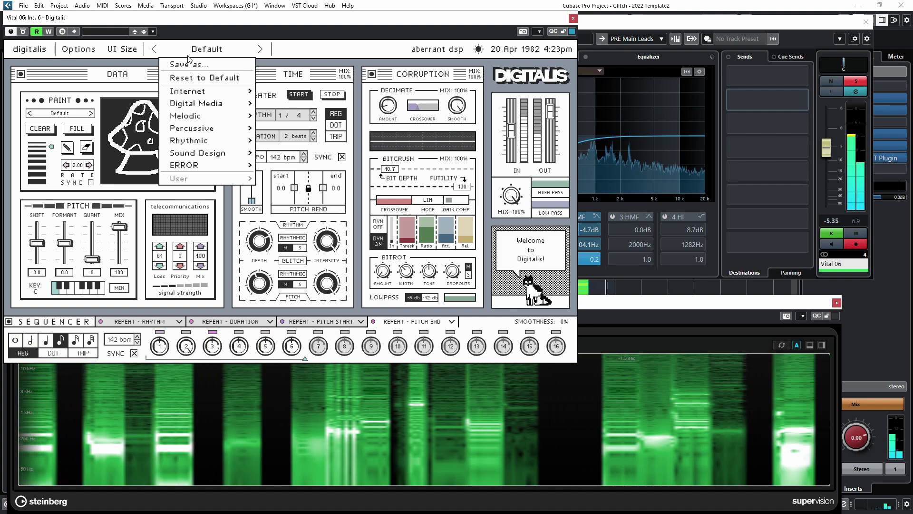
{"action": "left_click", "coordinate": [190, 64]}
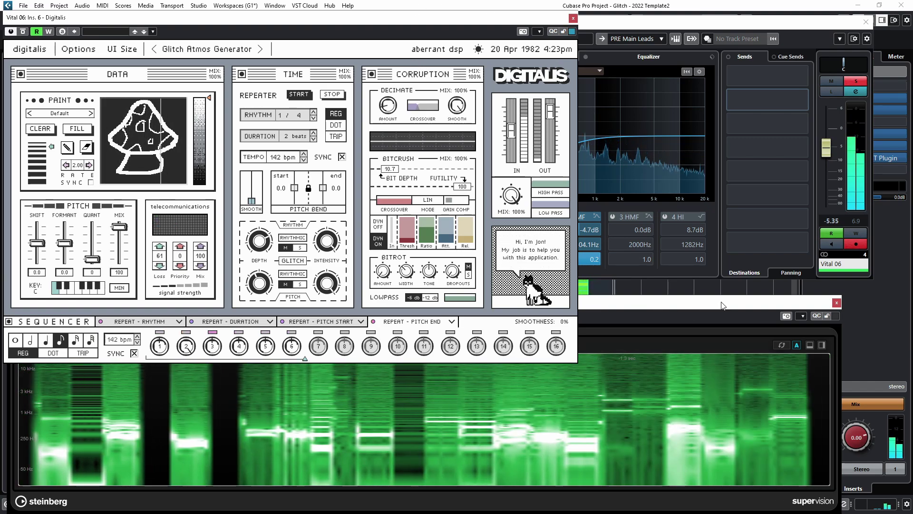
- Switch off the Time and Corruption modules and close the Digitalis window
{"action": "left_click", "coordinate": [241, 73]}
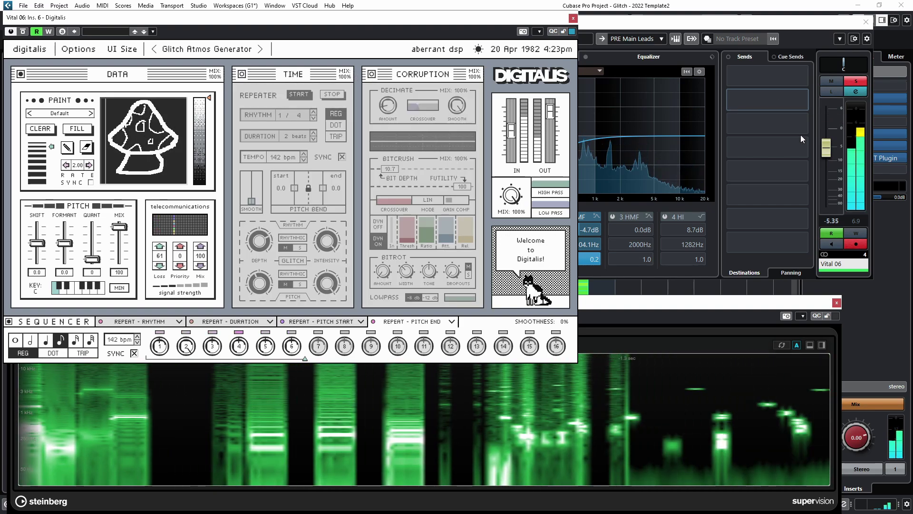
{"action": "left_click", "coordinate": [621, 26]}
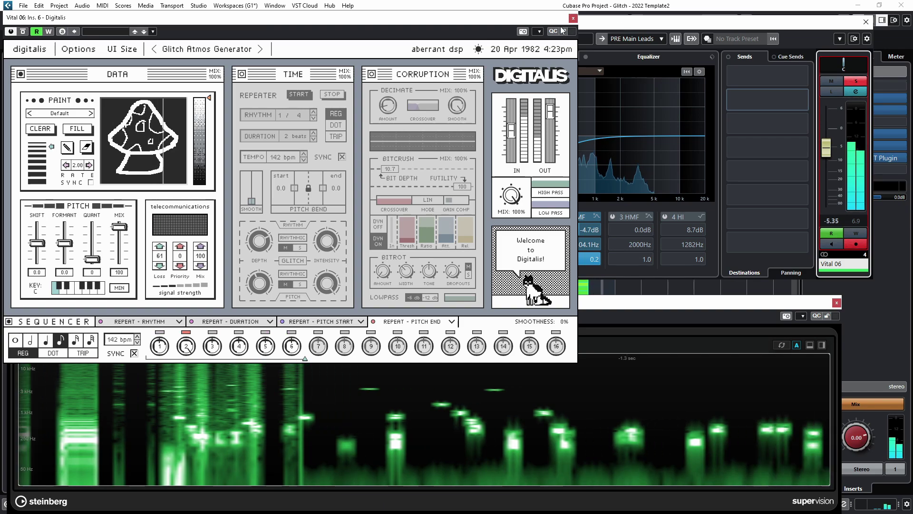
{"action": "left_click", "coordinate": [573, 18]}
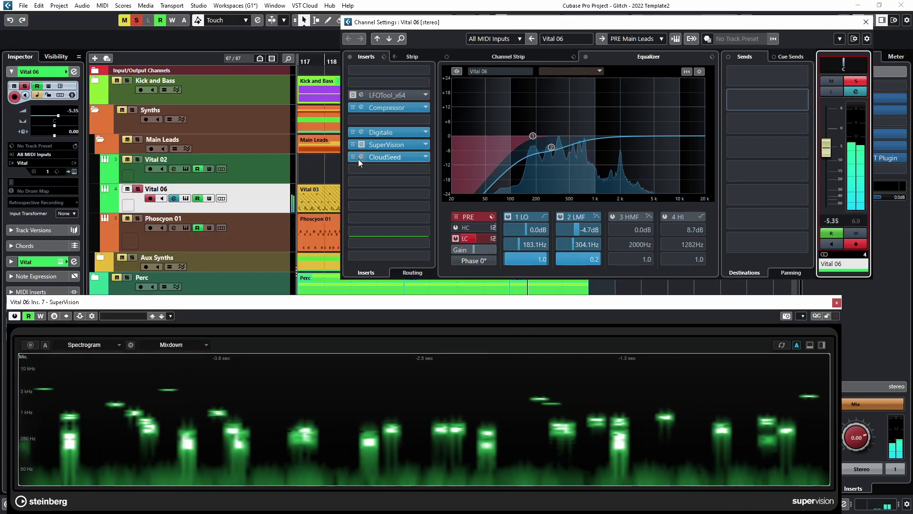
- Toggle the CloudSeed and Digitalis inserts on the Vital 06 channel to compare their effect on the sound
{"action": "left_click", "coordinate": [351, 159]}
{"action": "left_click", "coordinate": [351, 156]}
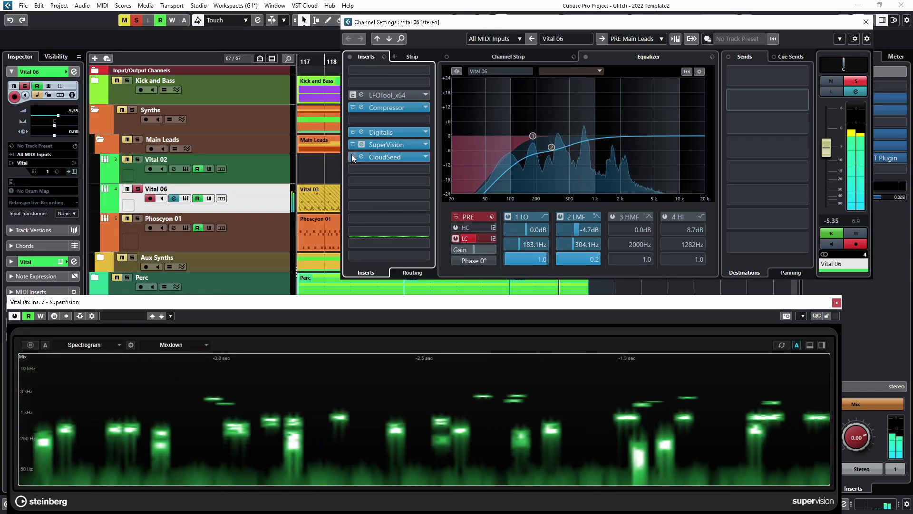
{"action": "left_click", "coordinate": [352, 155]}
{"action": "left_click", "coordinate": [360, 129]}
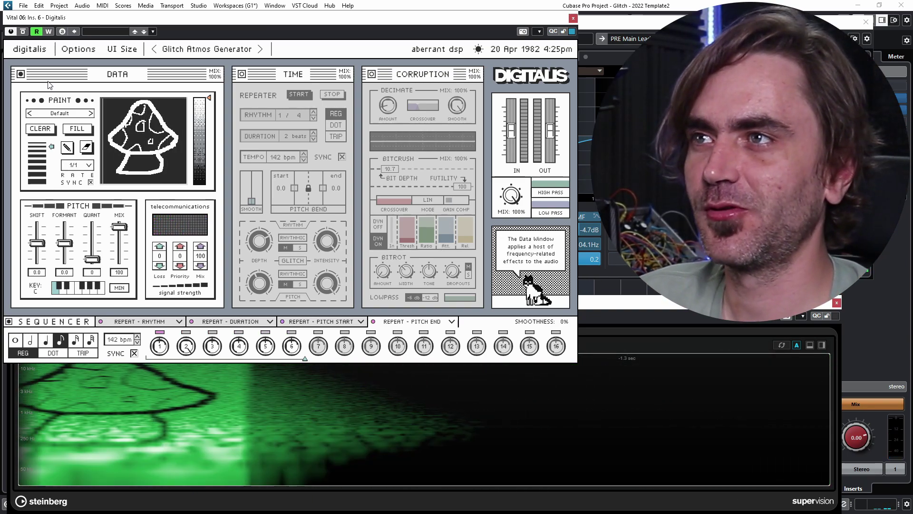
- Try the synced PaintBox rate at 1/2 during playback and return it to 1/1
{"action": "left_click", "coordinate": [89, 167]}
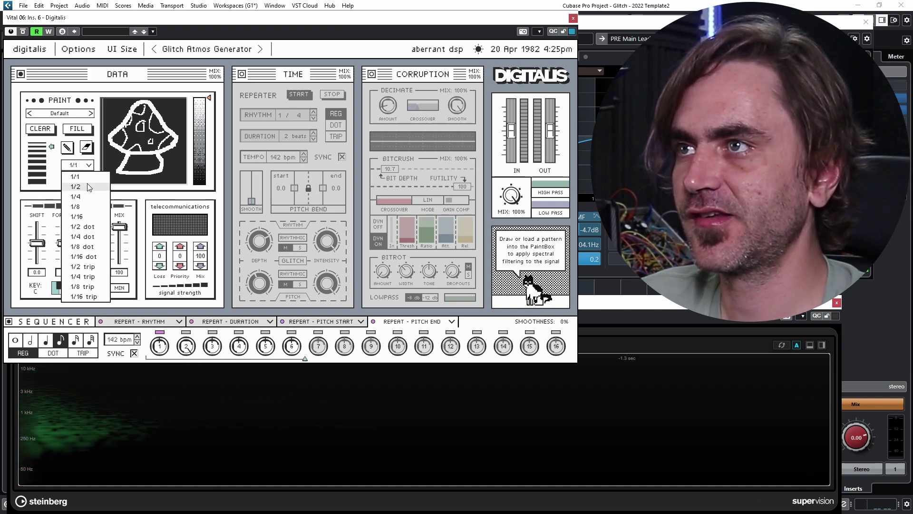
{"action": "left_click", "coordinate": [78, 186]}
{"action": "key", "text": "space"}
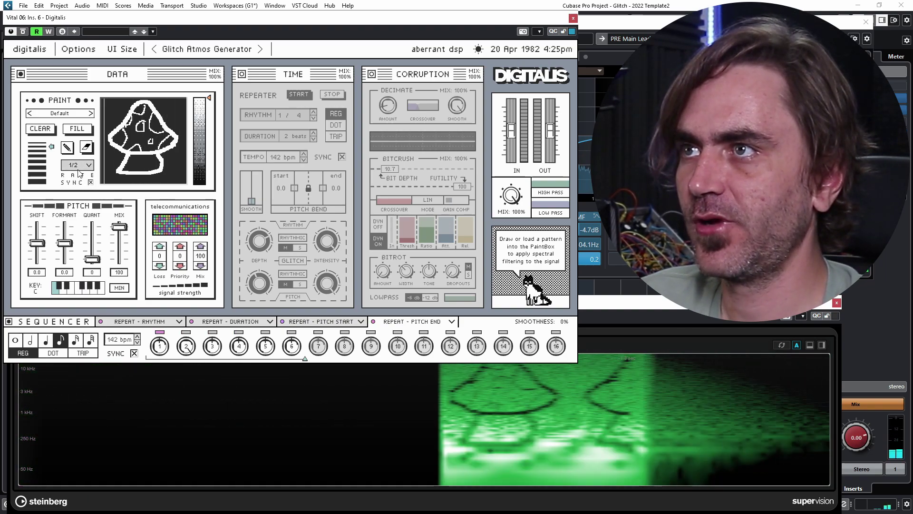
{"action": "left_click", "coordinate": [78, 165]}
{"action": "left_click", "coordinate": [77, 173]}
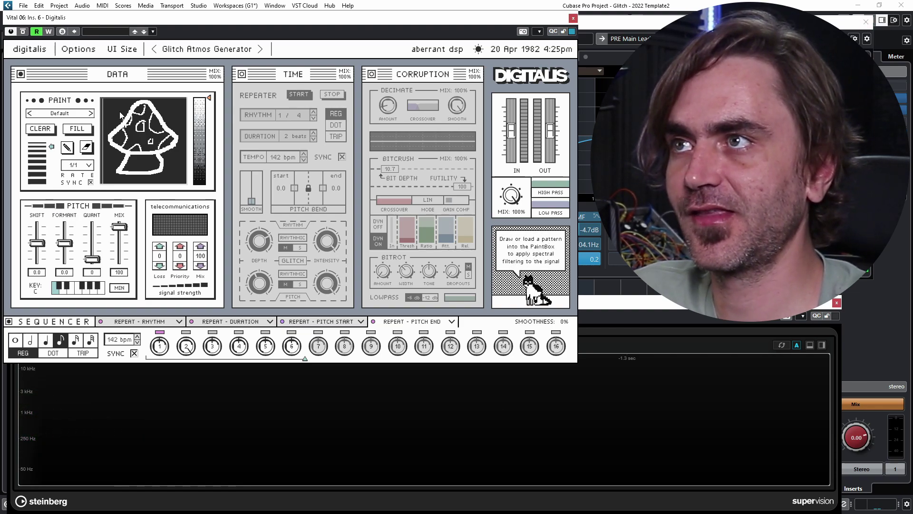
- Close the Digitalis and SuperVision windows, set the Vital 06 track volume to 0.00 and play the part
{"action": "left_click", "coordinate": [573, 18]}
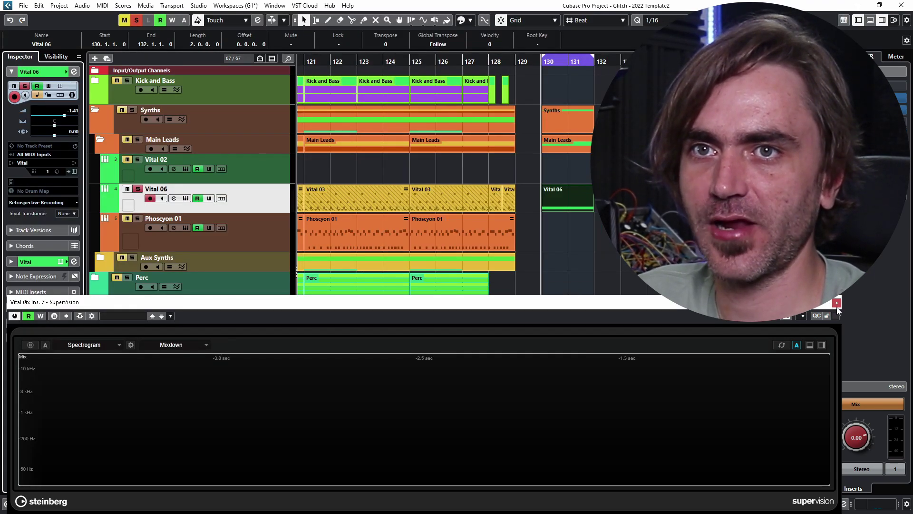
{"action": "left_click", "coordinate": [836, 303]}
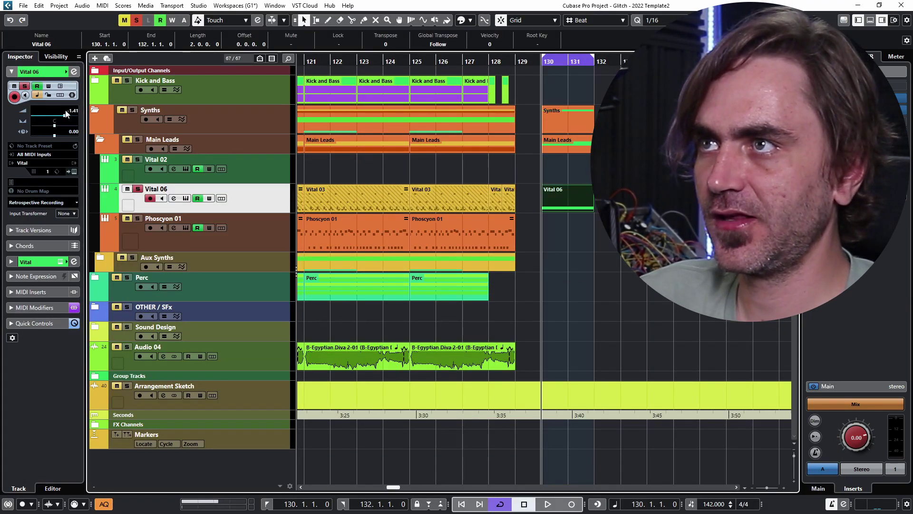
{"action": "key", "text": "space"}
{"action": "key", "text": "space"}
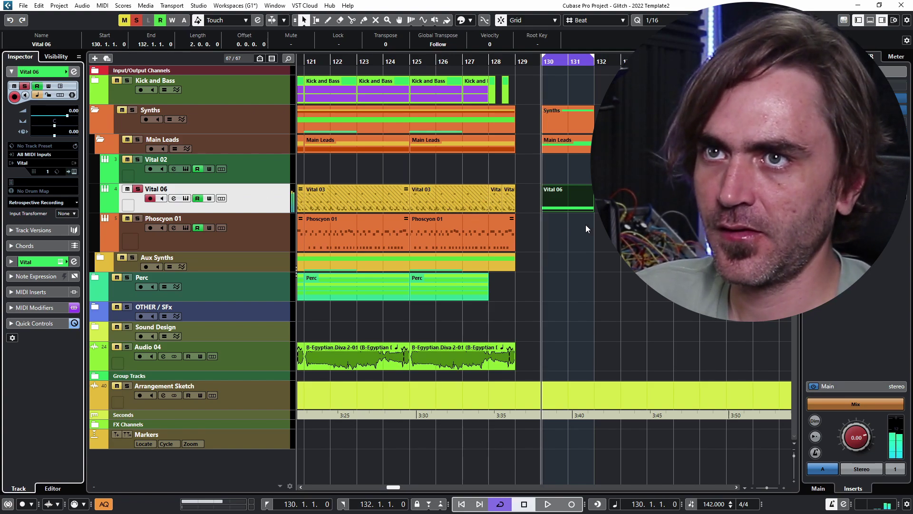
- Render the Vital 06 part at bar 130 in place as audio and play it back into the spectrogram
{"action": "right_click", "coordinate": [573, 205]}
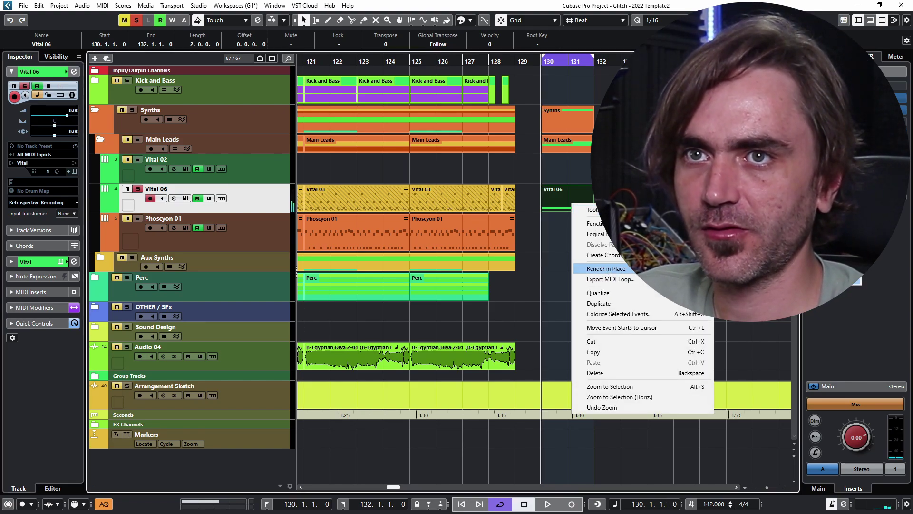
{"action": "left_click", "coordinate": [605, 268]}
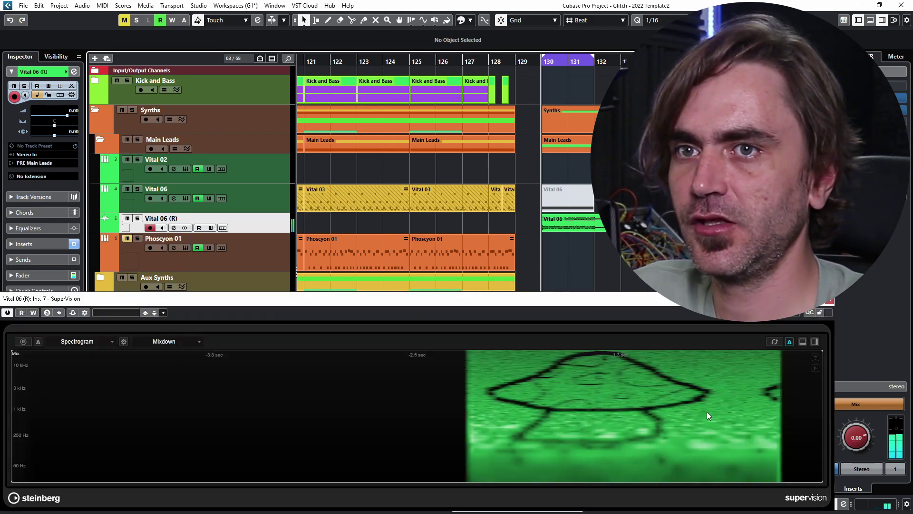
{"action": "key", "text": "space"}
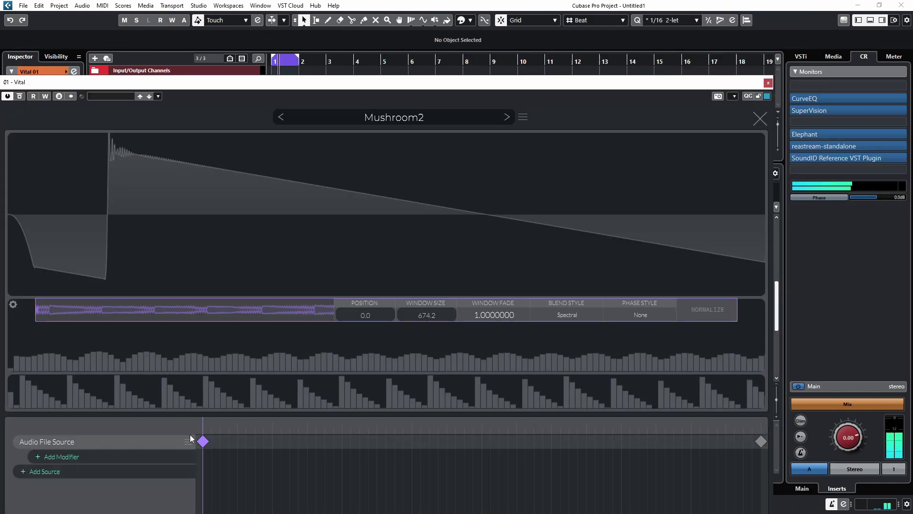
- Scan through the Mushroom2 wavetable in Vital and set its audio source's window size to C2
{"action": "left_click_drag", "start_coordinate": [203, 431], "coordinate": [569, 428]}
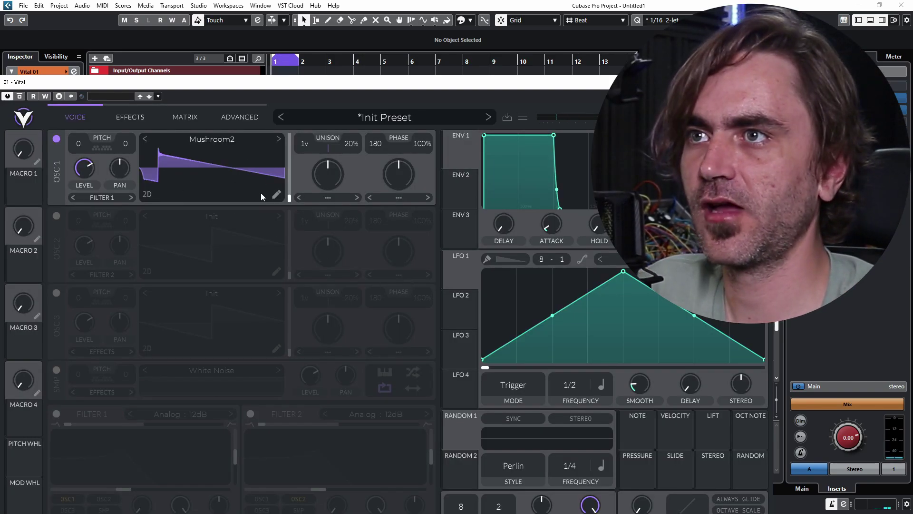
{"action": "left_click", "coordinate": [276, 195]}
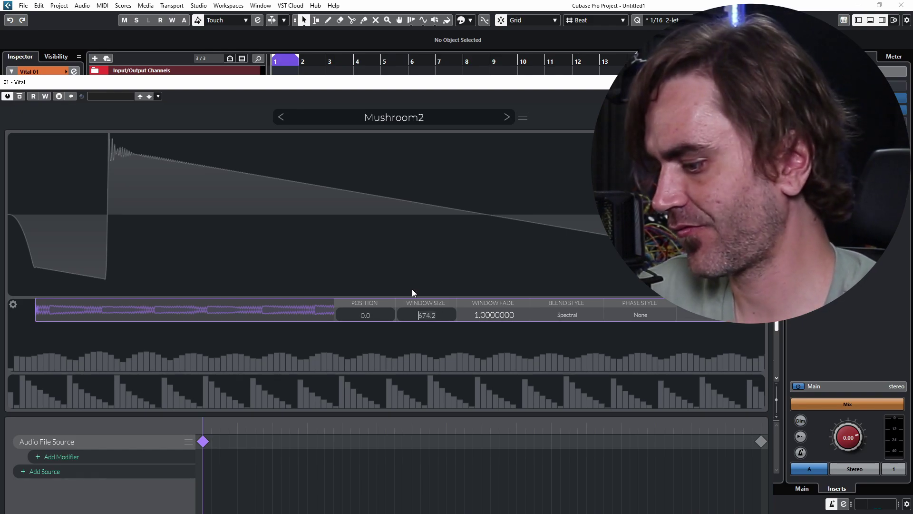
{"action": "type", "text": "0"}
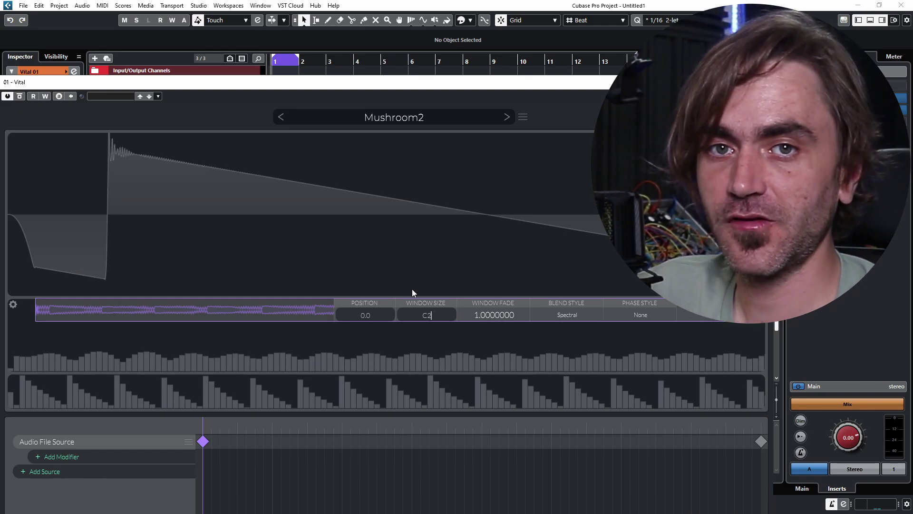
{"action": "key", "text": "Return"}
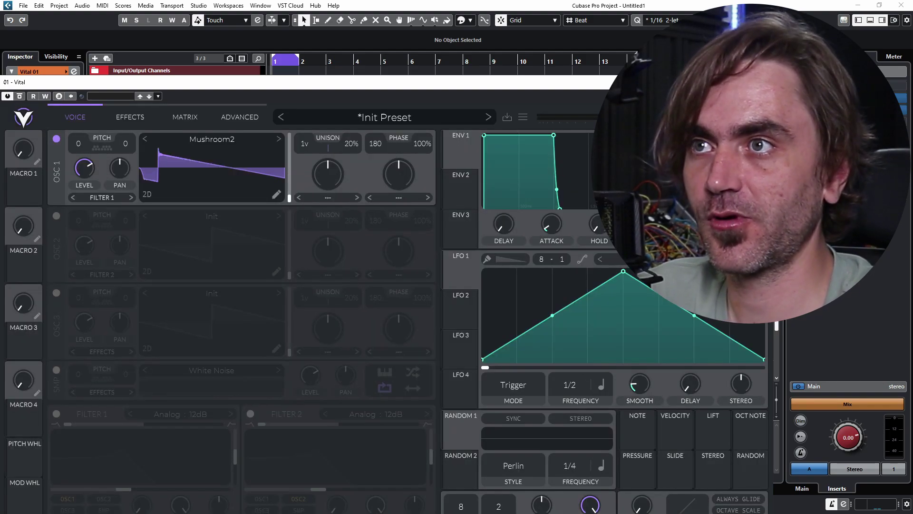
- Modulate oscillator 1's wavetable position with LFO 1 shaped as a rising ramp, and shorten the C1 note
{"action": "left_click_drag", "start_coordinate": [459, 283], "coordinate": [266, 181]}
{"action": "left_click_drag", "start_coordinate": [623, 271], "coordinate": [764, 271]}
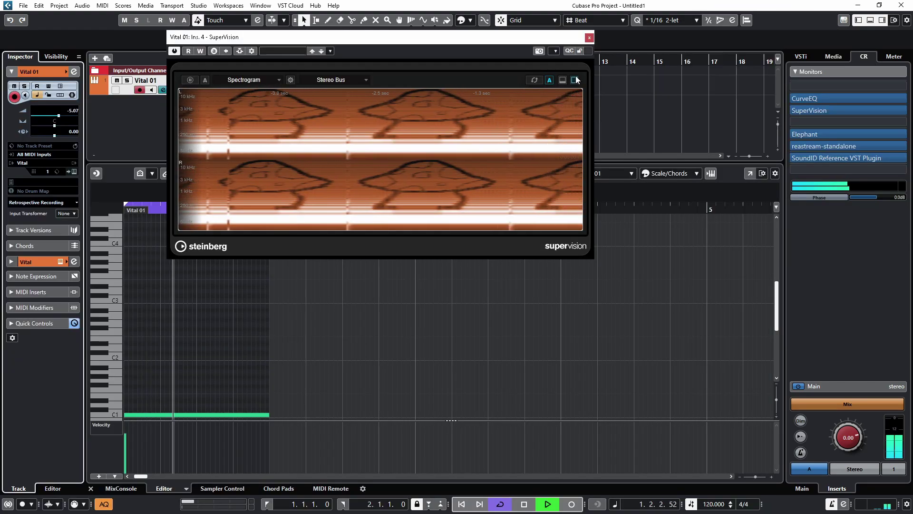
{"action": "left_click_drag", "start_coordinate": [267, 415], "coordinate": [242, 415]}
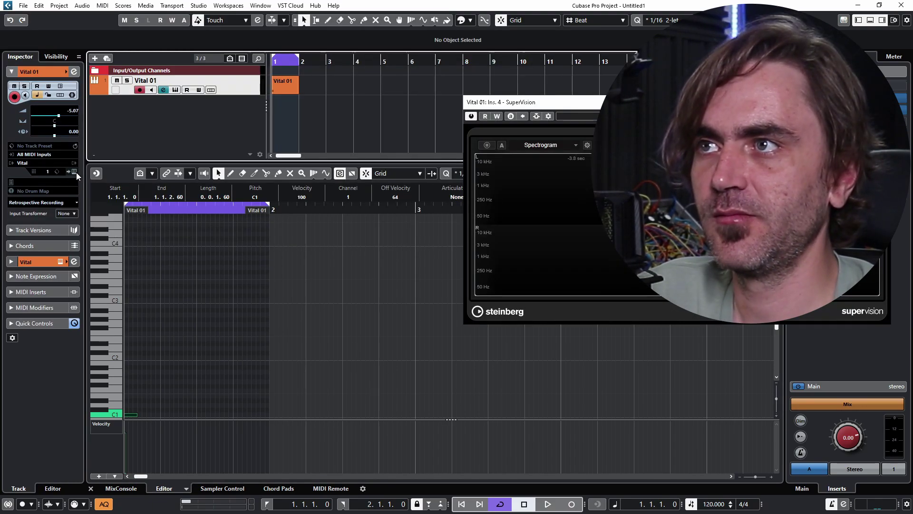
- Open Vital on the Vital 01 track, set the LFO 1 mode to Sync and save the project
{"action": "left_click", "coordinate": [75, 171]}
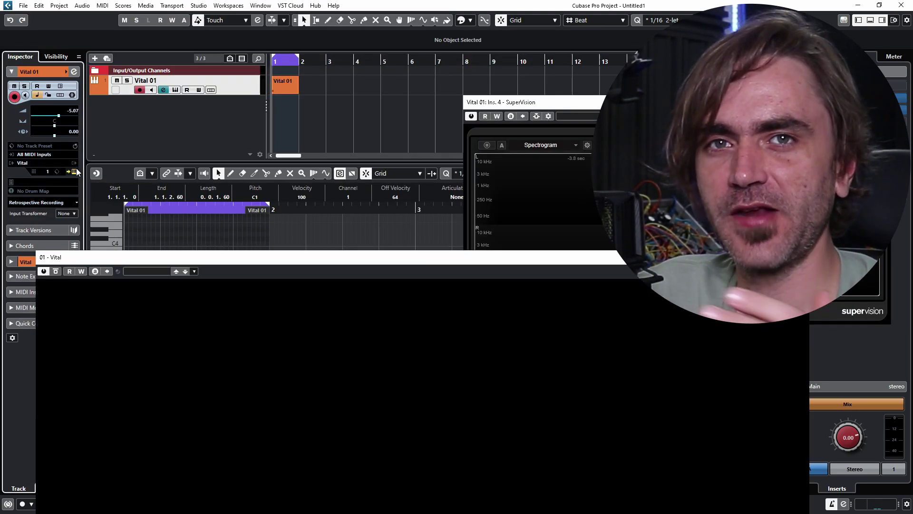
{"action": "left_click", "coordinate": [74, 171]}
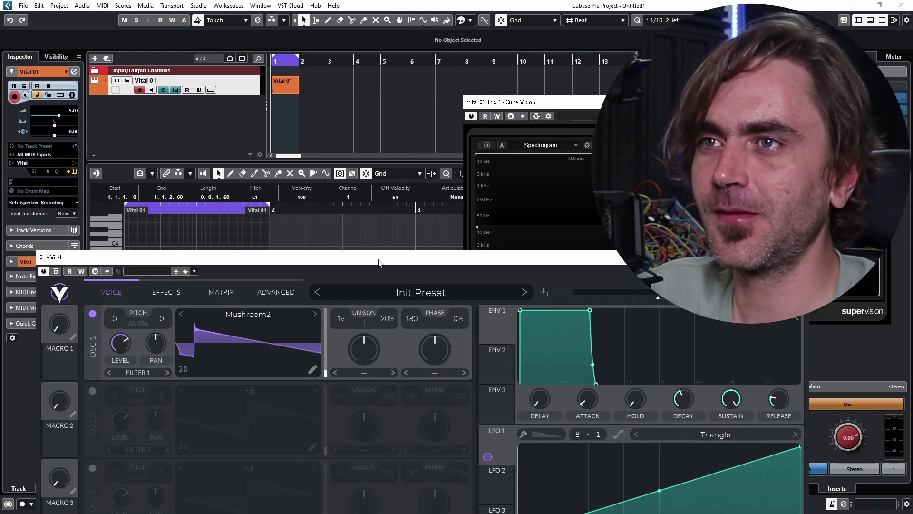
{"action": "left_click_drag", "start_coordinate": [379, 263], "coordinate": [364, 53]}
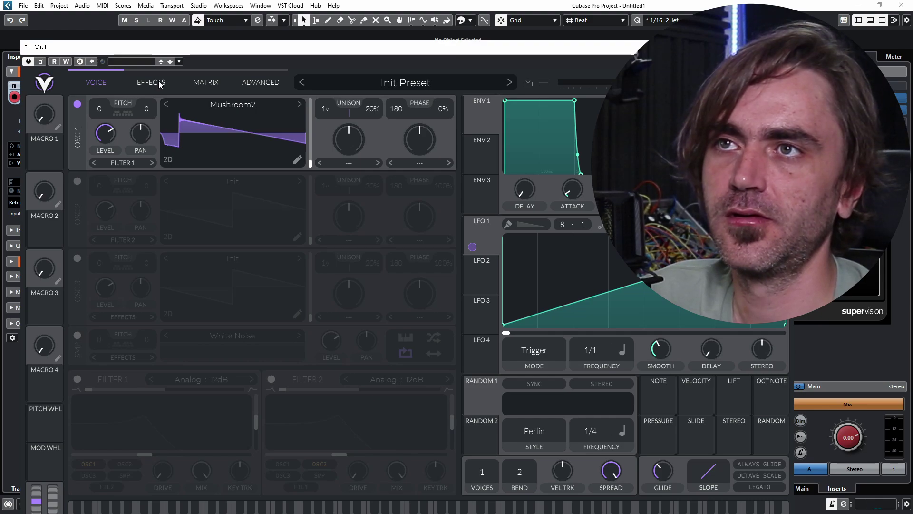
{"action": "left_click", "coordinate": [533, 355]}
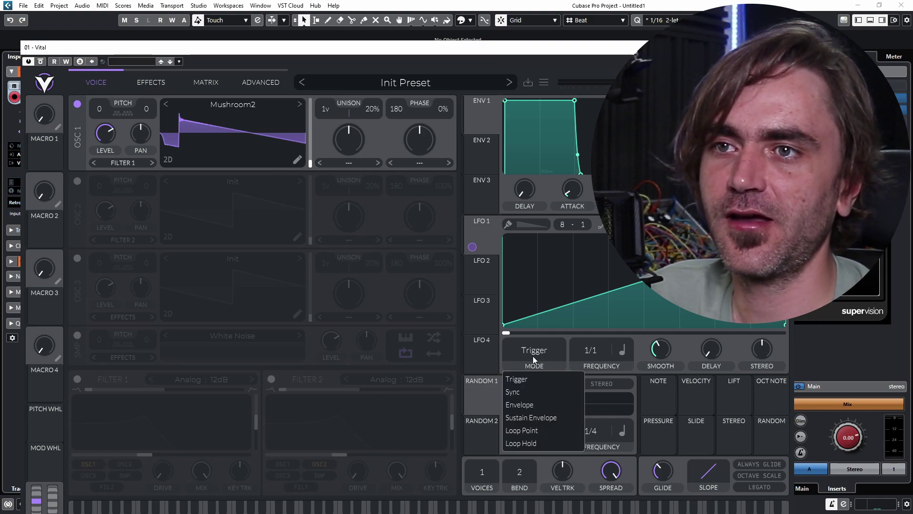
{"action": "left_click", "coordinate": [515, 392]}
{"action": "key", "text": "ctrl+s"}
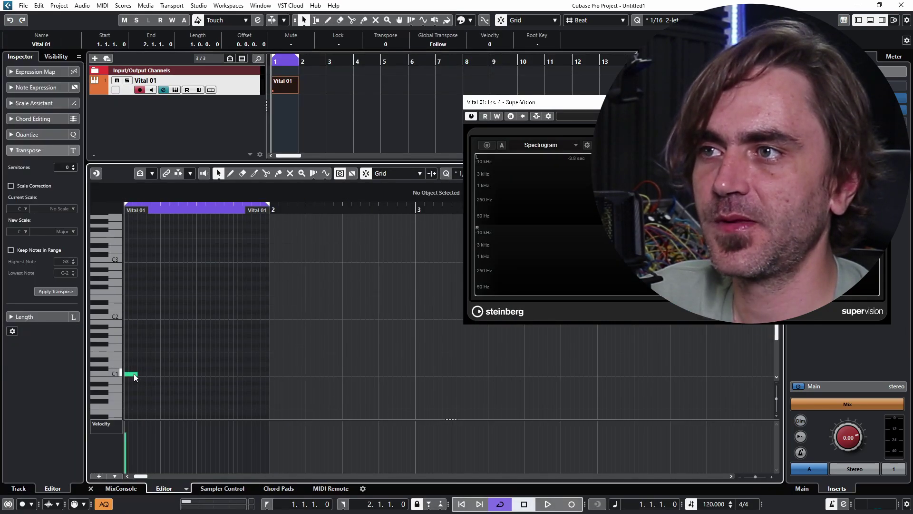
- Select the short C1 note at the start of the Vital 01 part and zoom in on it
{"action": "left_click", "coordinate": [136, 374]}
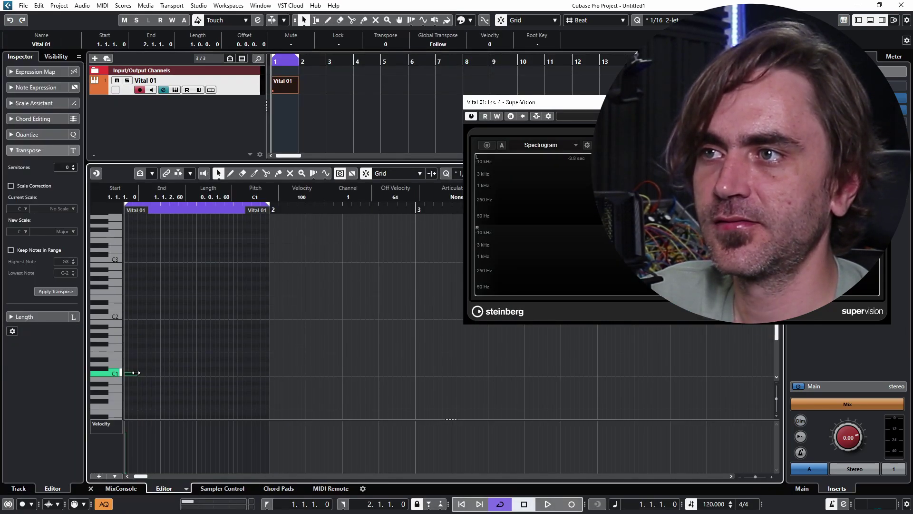
{"action": "left_click", "coordinate": [148, 322]}
{"action": "key", "text": "h"}
{"action": "key", "text": "h"}
{"action": "key", "text": "h"}
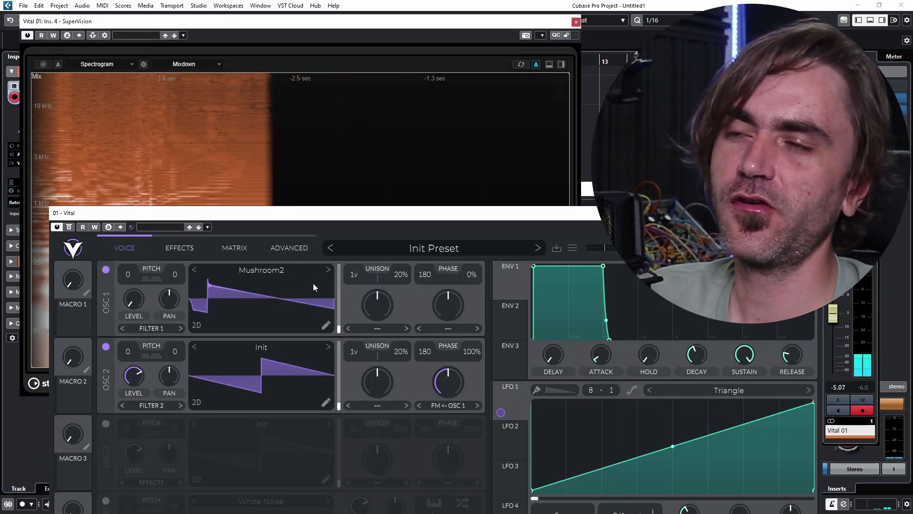
- Rearrange the channel settings and Vital windows to uncover more of the SuperVision spectrogram
{"action": "left_click_drag", "start_coordinate": [600, 188], "coordinate": [586, 117]}
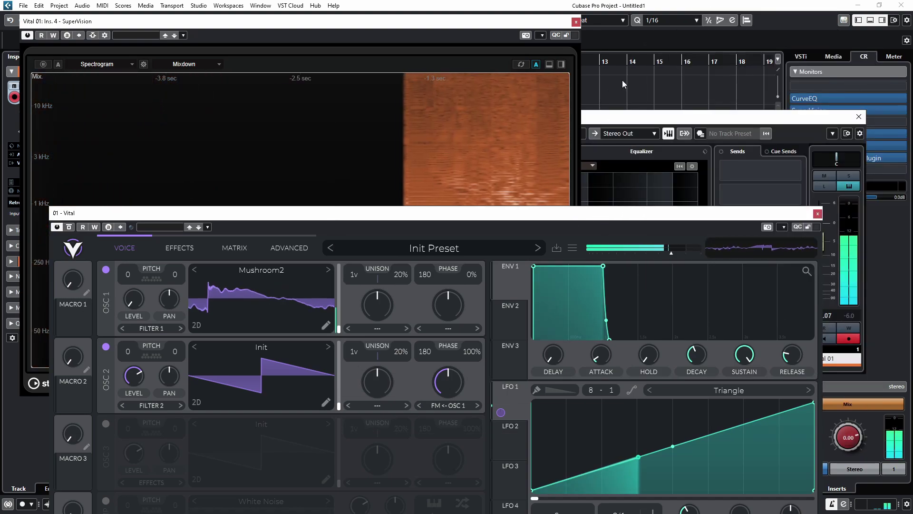
{"action": "left_click_drag", "start_coordinate": [602, 216], "coordinate": [624, 333]}
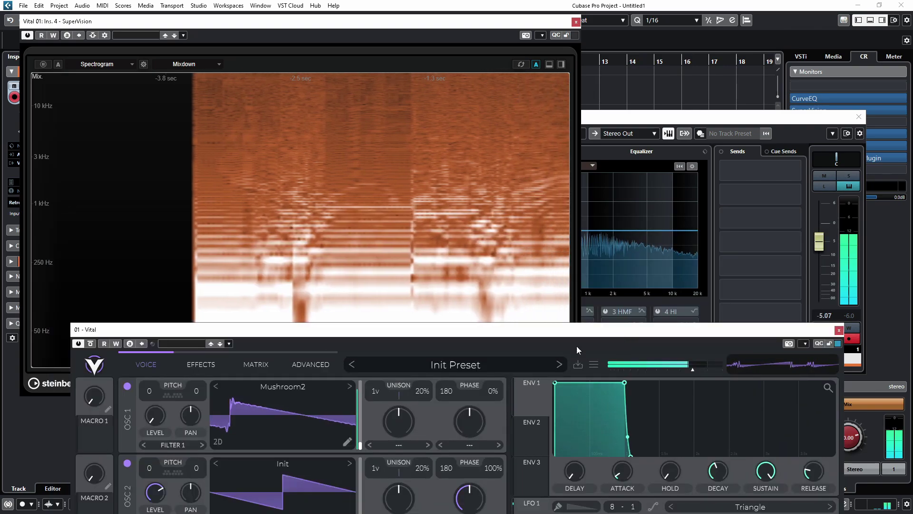